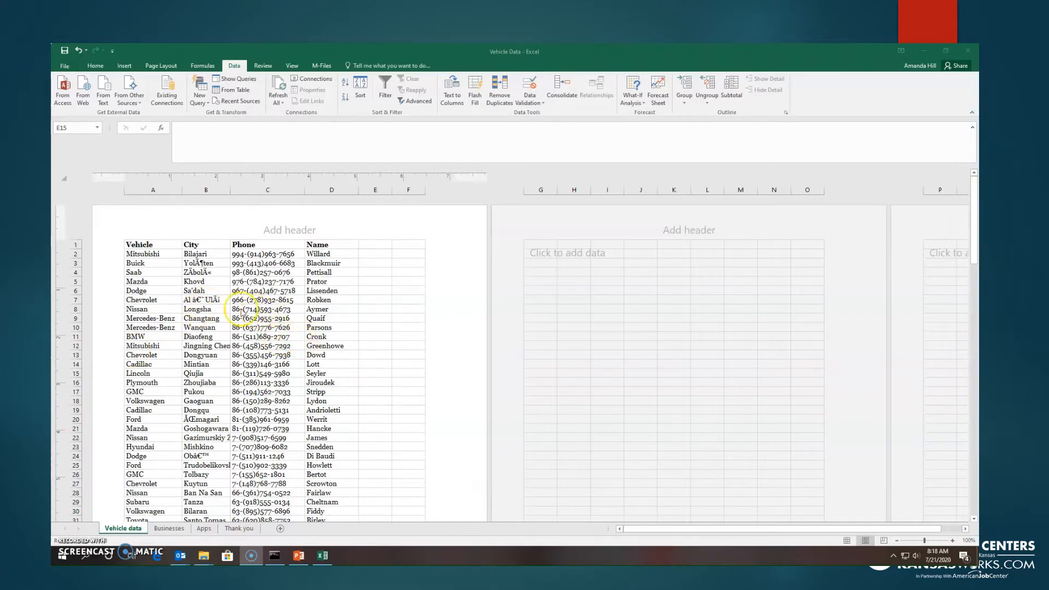
- Sort the Vehicle entries from row 2 down to row 100 A to Z, expanding the selection to the neighbouring columns
left_click(141, 254)
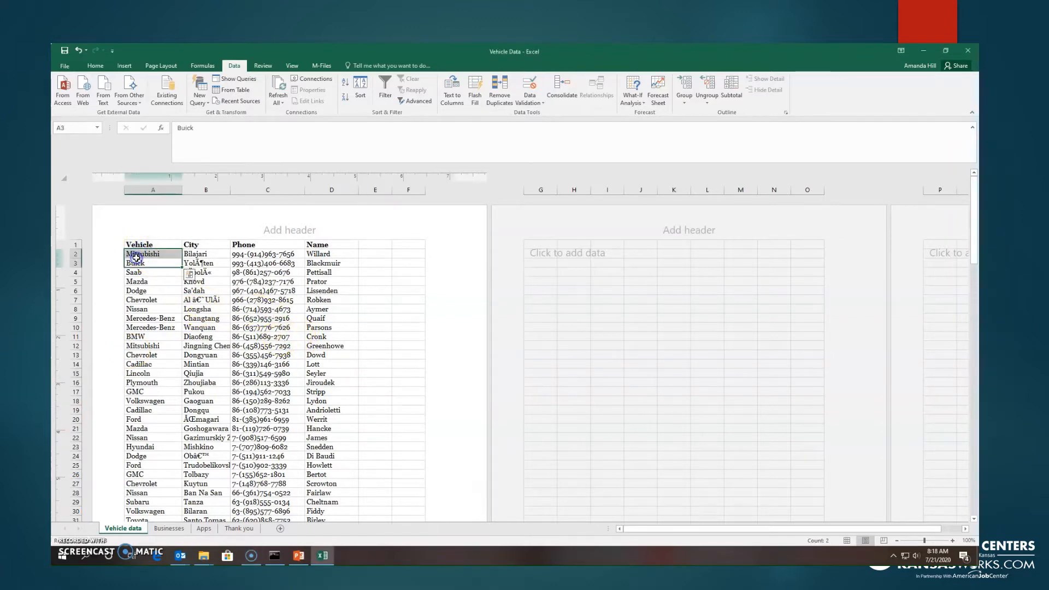
left_click_drag(143, 253, 130, 511)
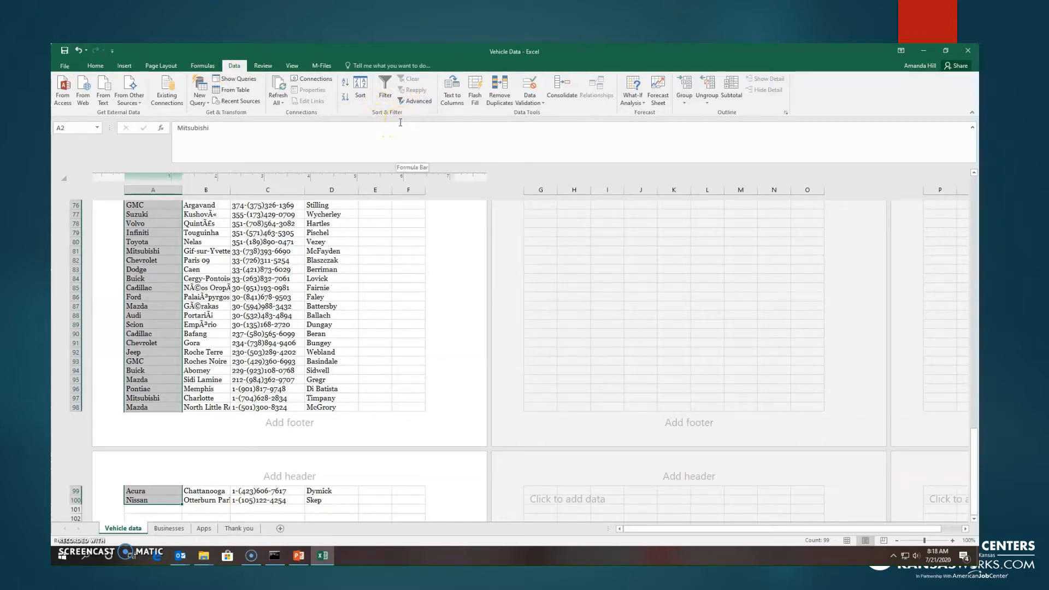
left_click(343, 87)
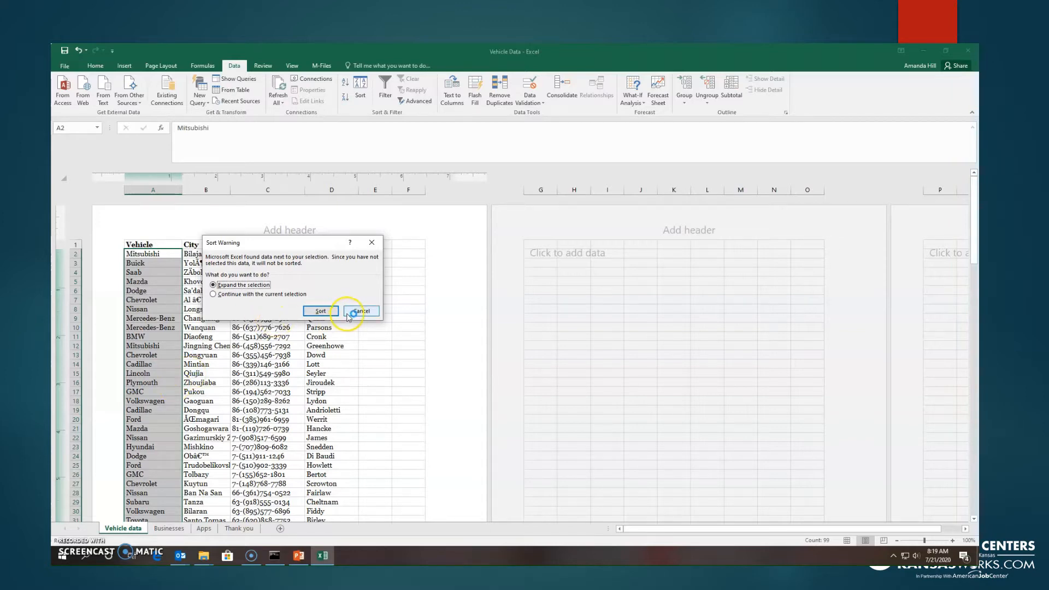
left_click(321, 312)
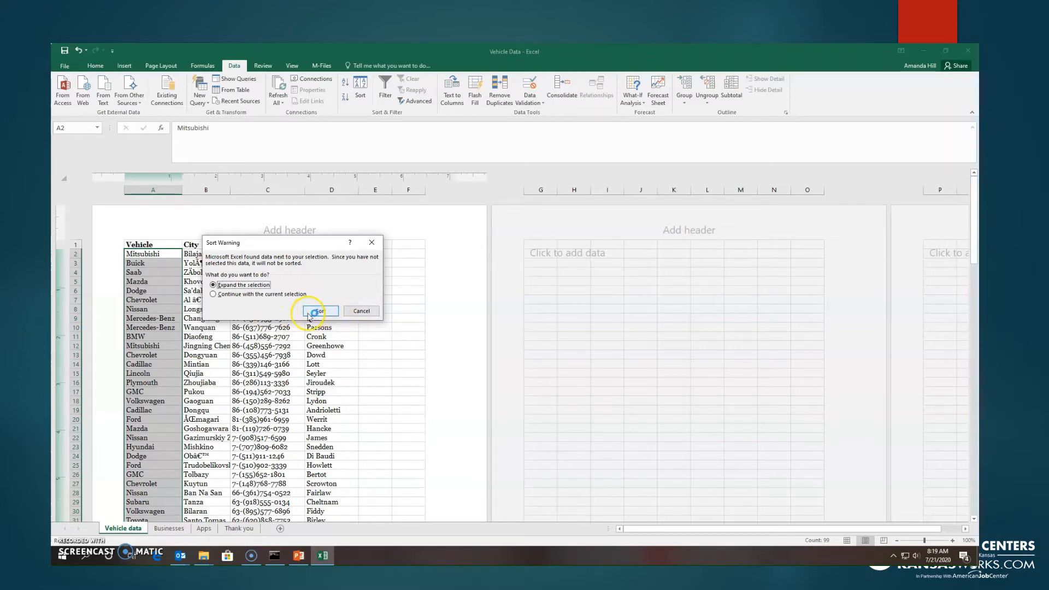
left_click(325, 313)
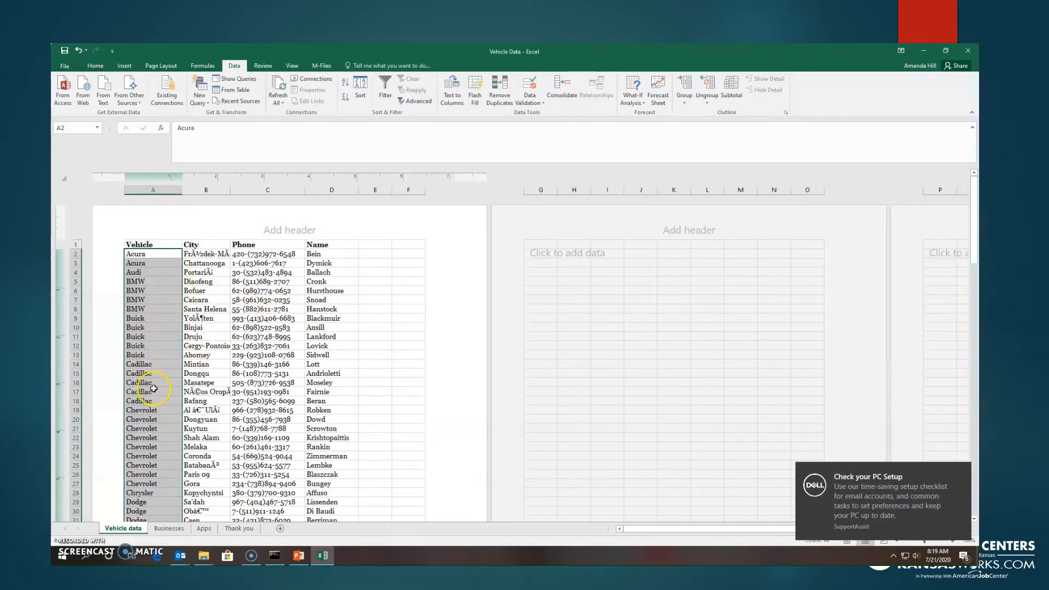
- Check the order of the sorted list, and re-sort the Vehicle entries Z to A with the selection expanded
scroll(153, 388, "down", 14)
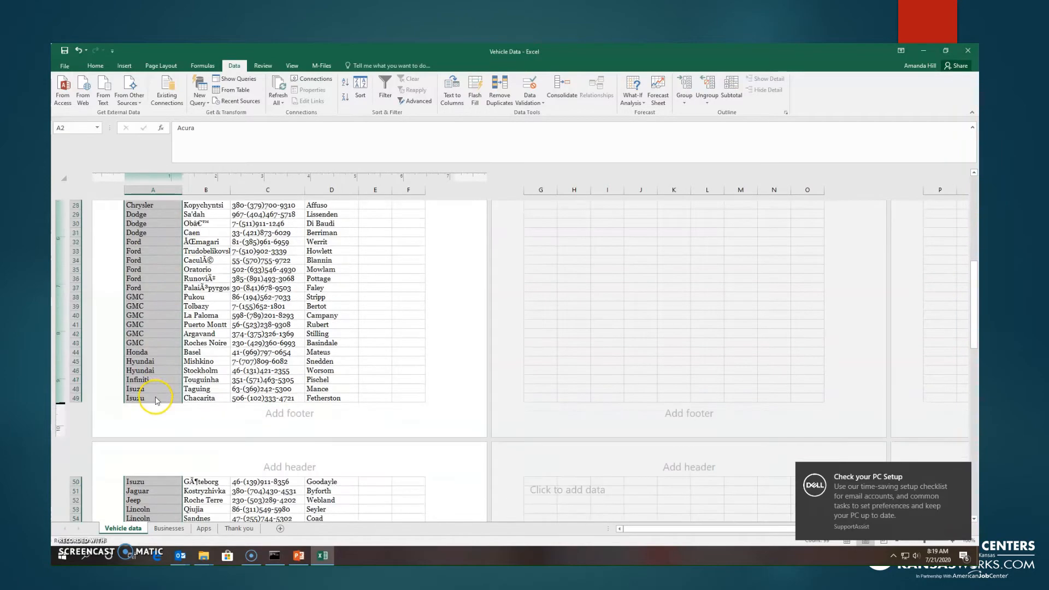
scroll(154, 398, "down", 14)
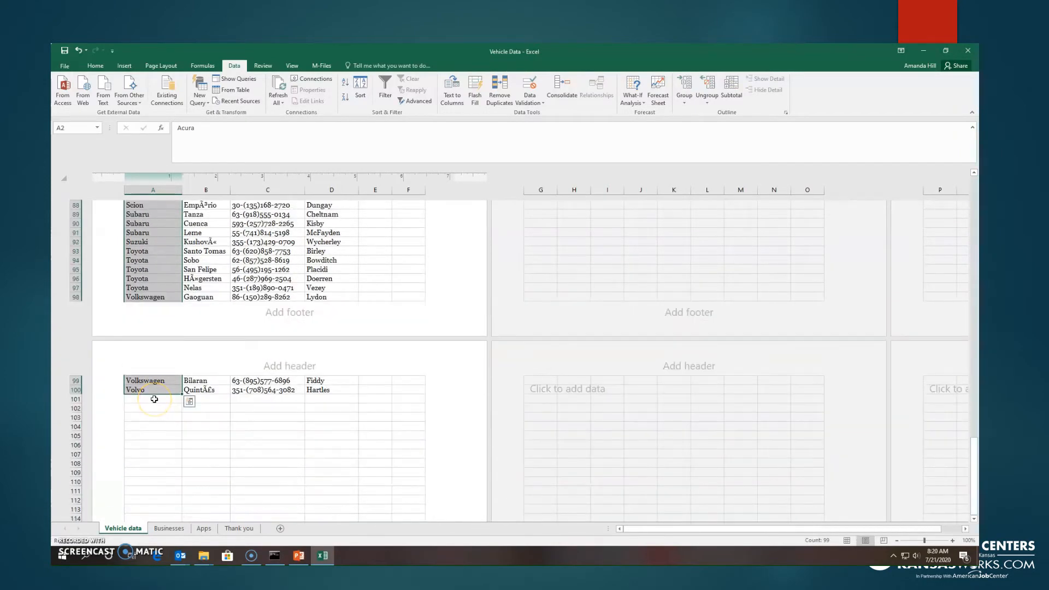
scroll(154, 399, "up", 7)
scroll(154, 399, "up", 20)
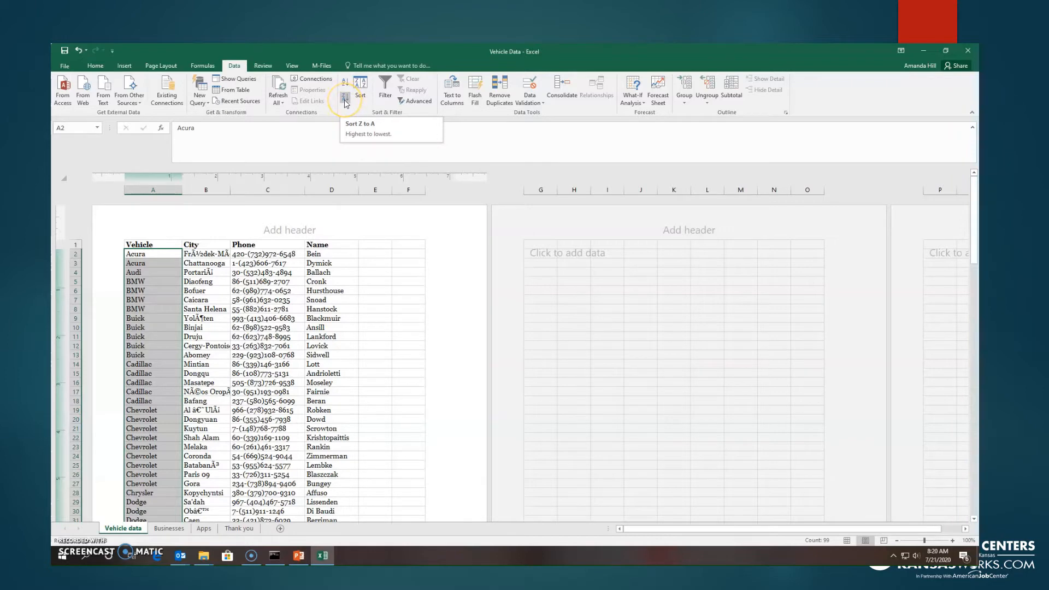
left_click(344, 102)
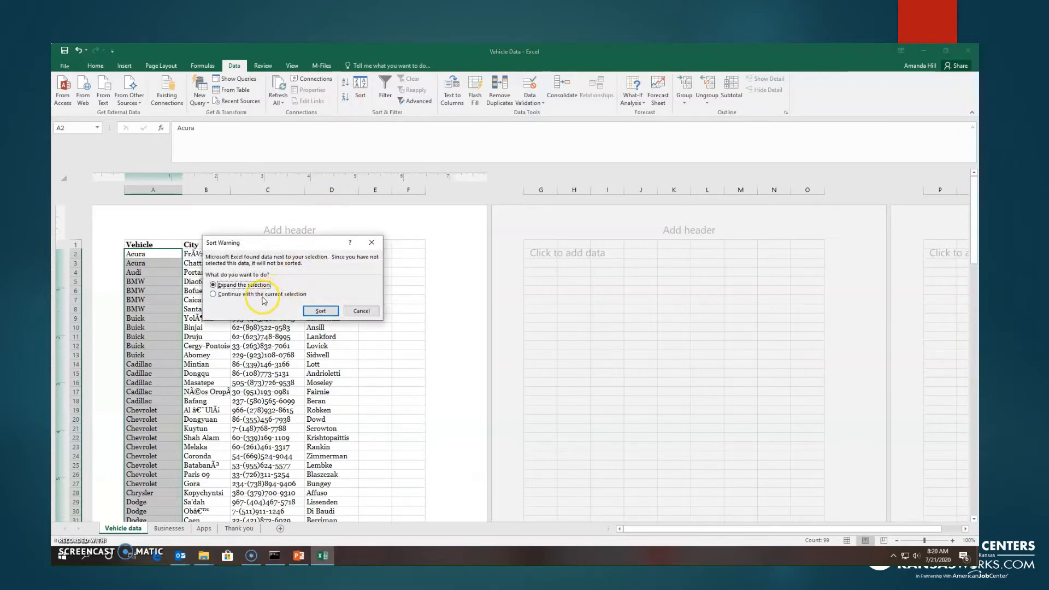
left_click(320, 310)
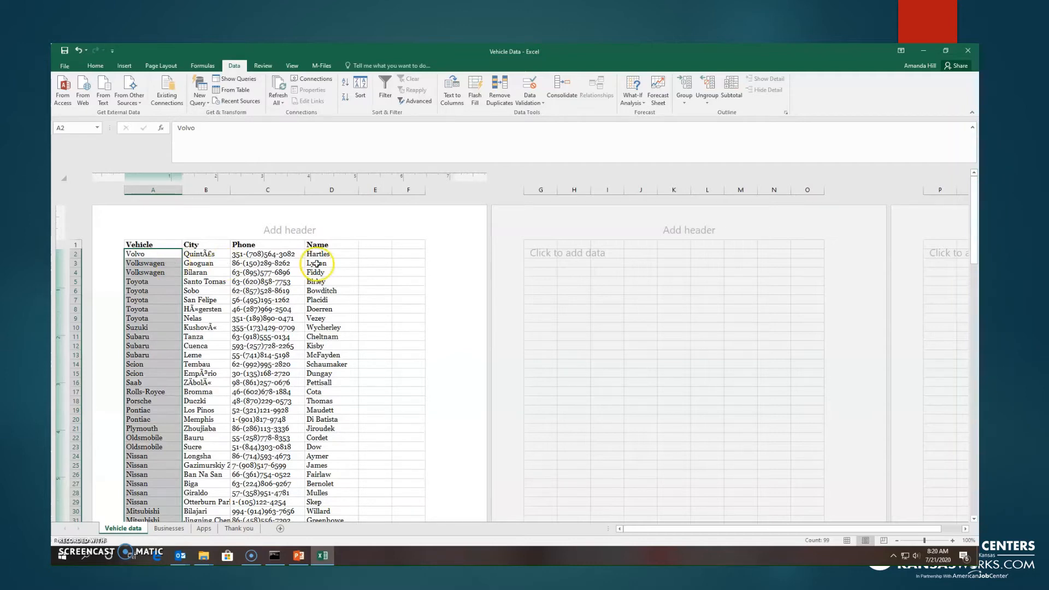
- Sort the Phone column's entries in ascending order, expanding the selection so whole rows move together
left_click(253, 254)
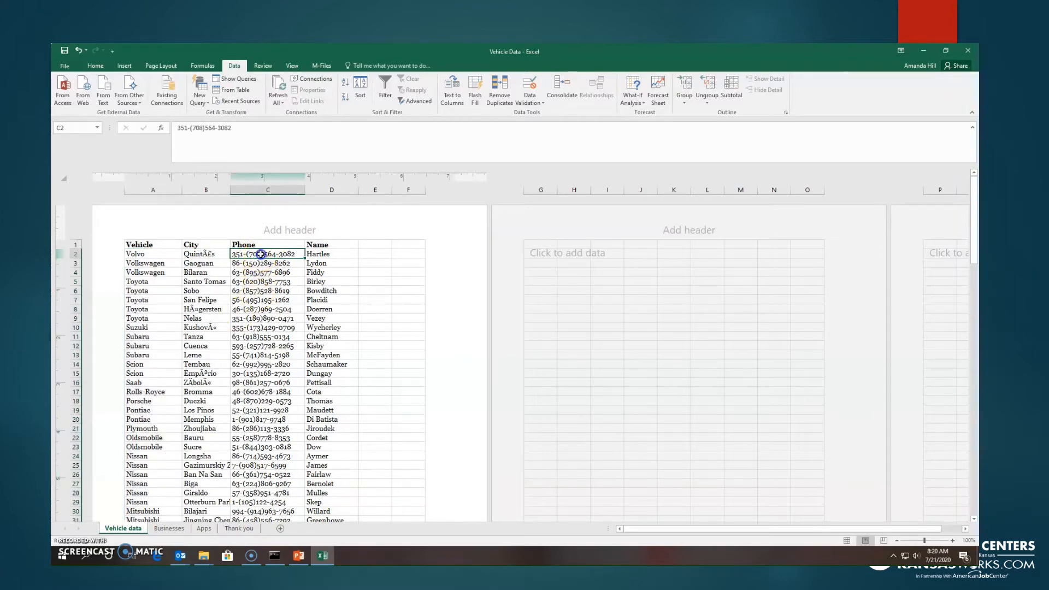
left_click_drag(261, 260, 261, 498)
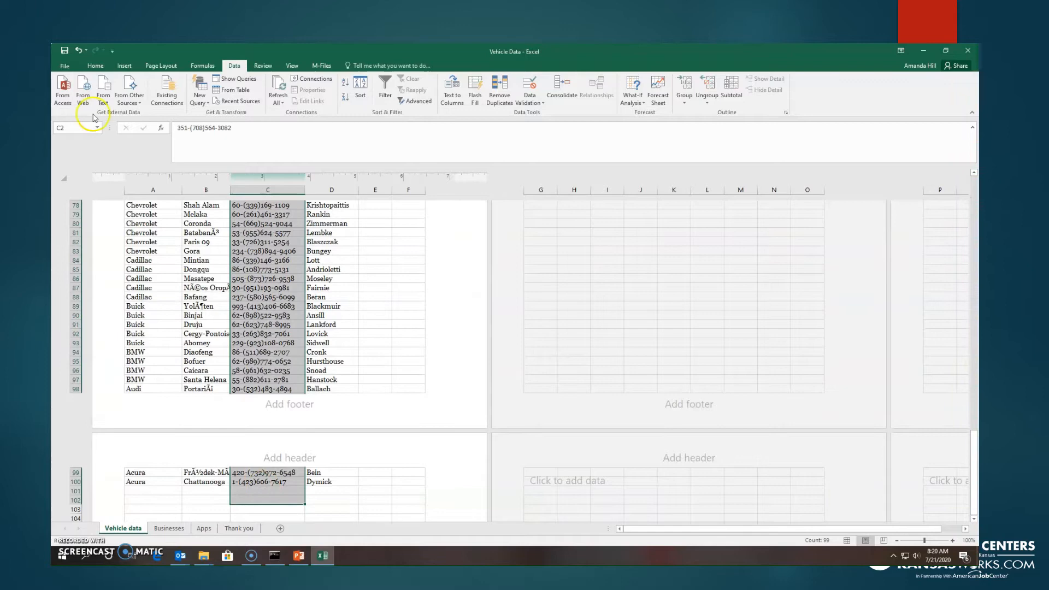
left_click(344, 87)
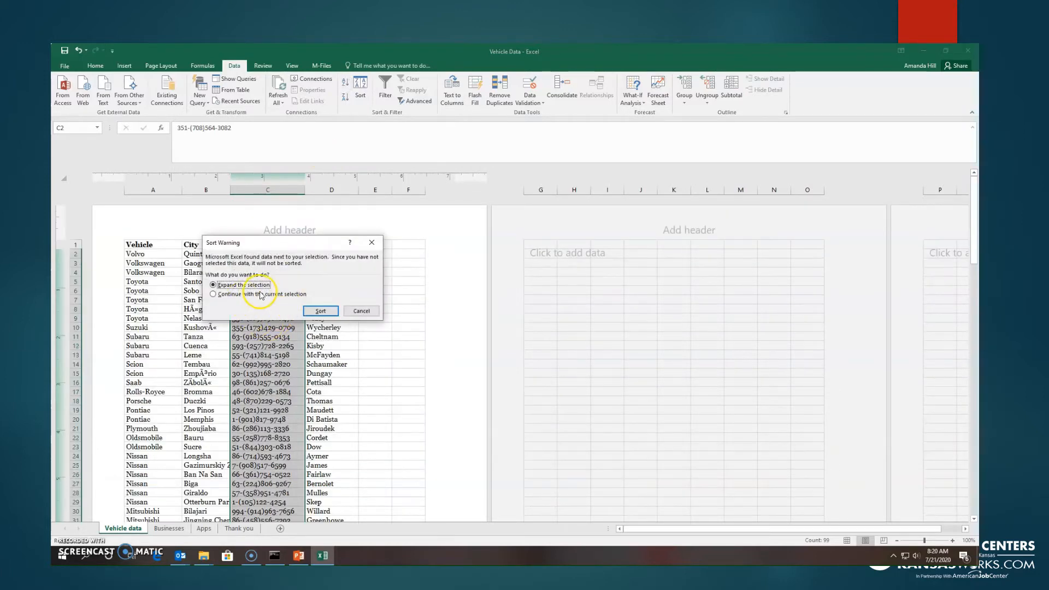
left_click(336, 315)
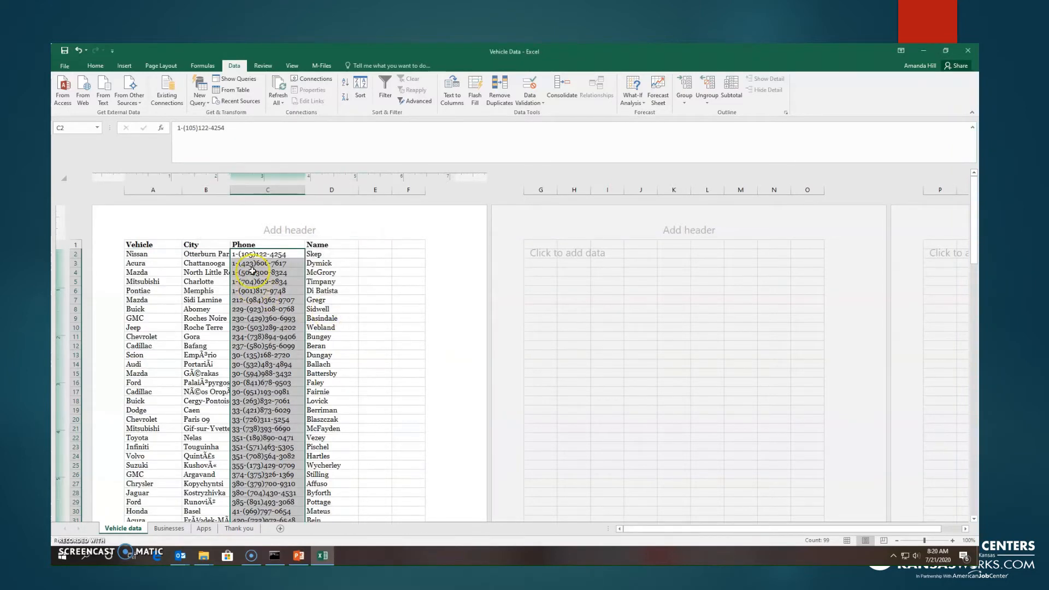
- Examine the order of the Phone column throughout the sorted list and return to the header row
scroll(273, 266, "down", 3)
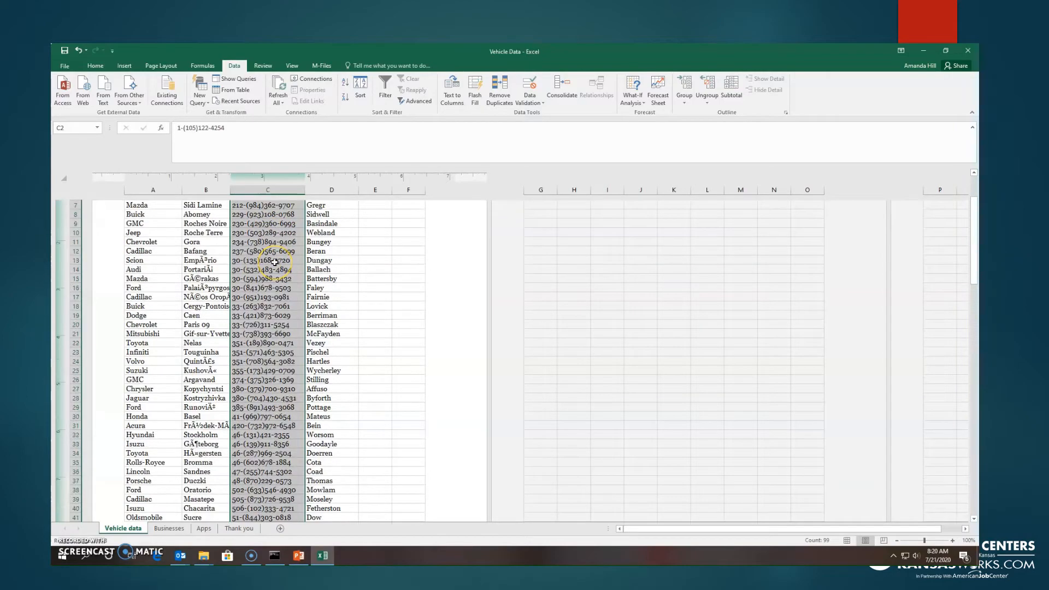
scroll(274, 262, "down", 12)
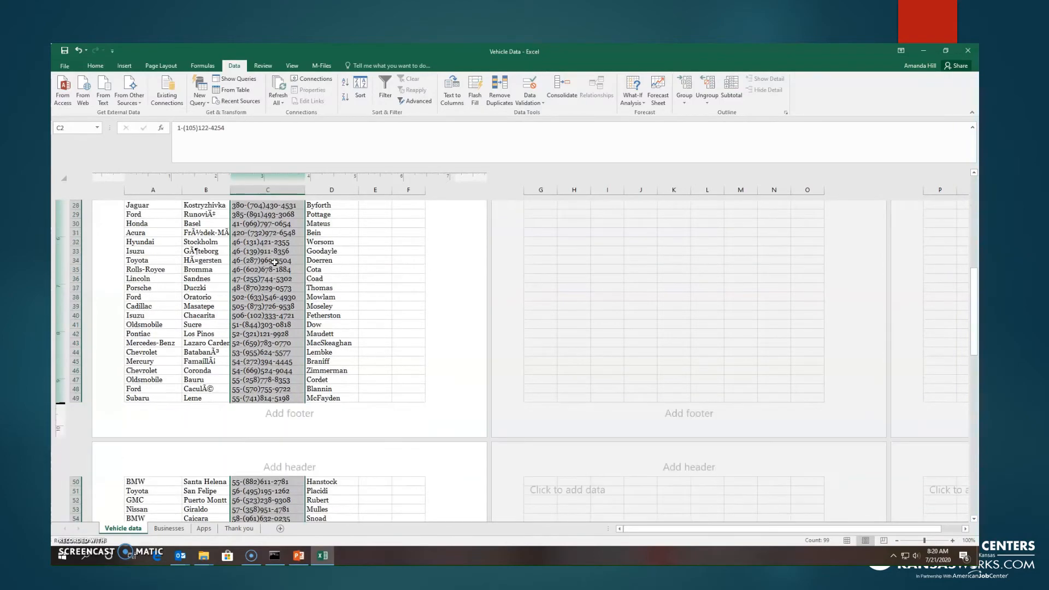
scroll(274, 266, "down", 4)
scroll(273, 264, "up", 10)
scroll(273, 265, "down", 10)
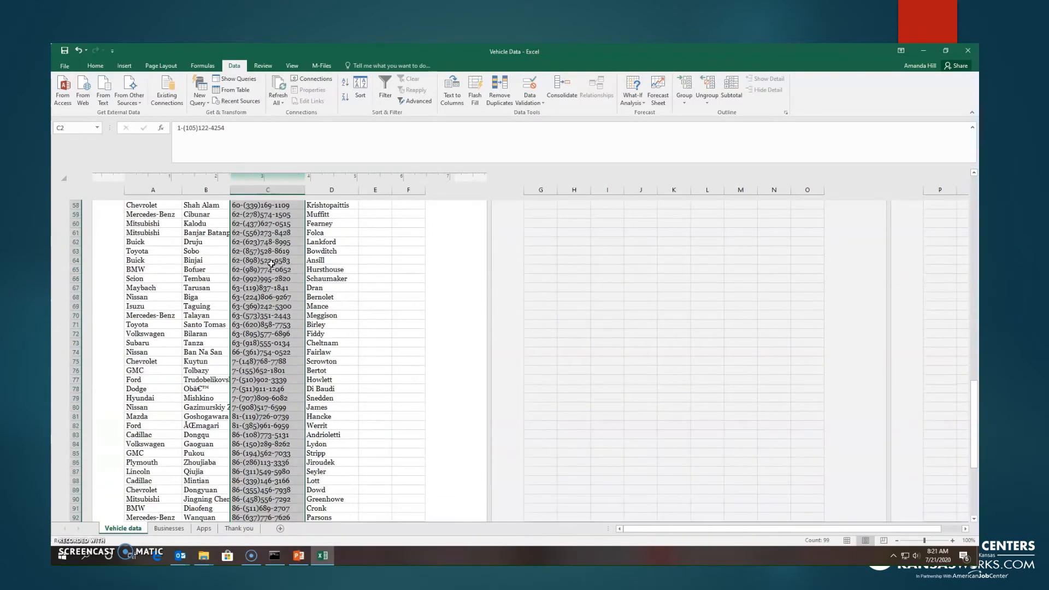
scroll(272, 264, "up", 7)
scroll(271, 264, "up", 13)
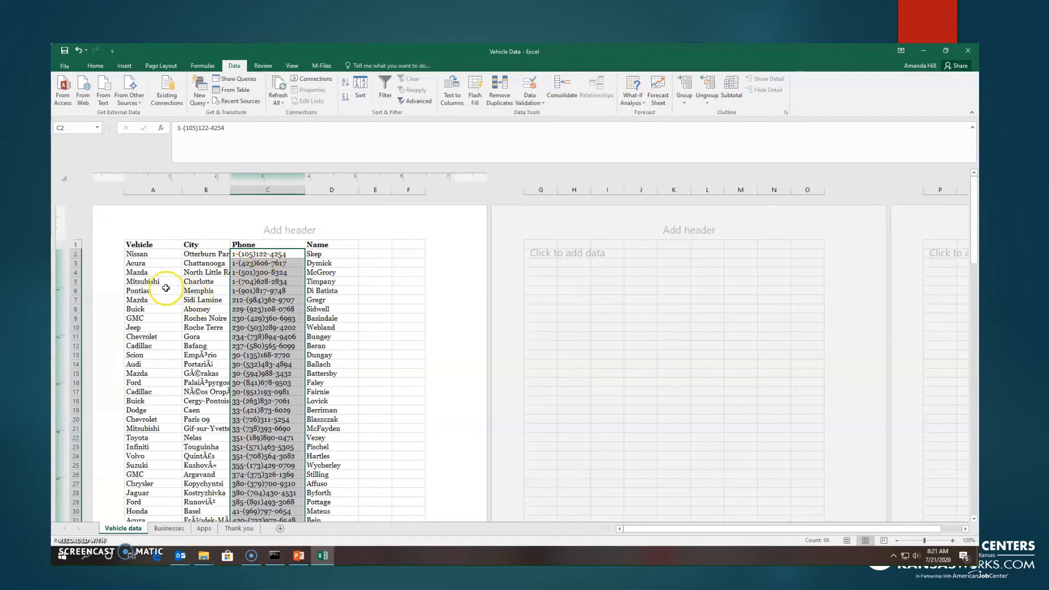
- Turn on filtering for the table's header row, starting from the Vehicle heading in A1
left_click(147, 245)
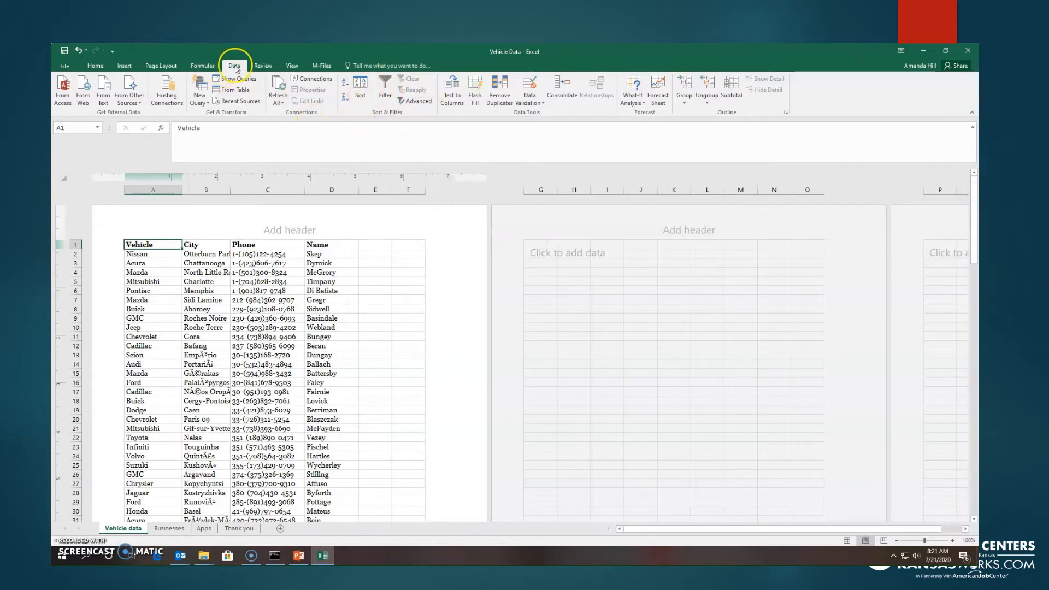
left_click(386, 92)
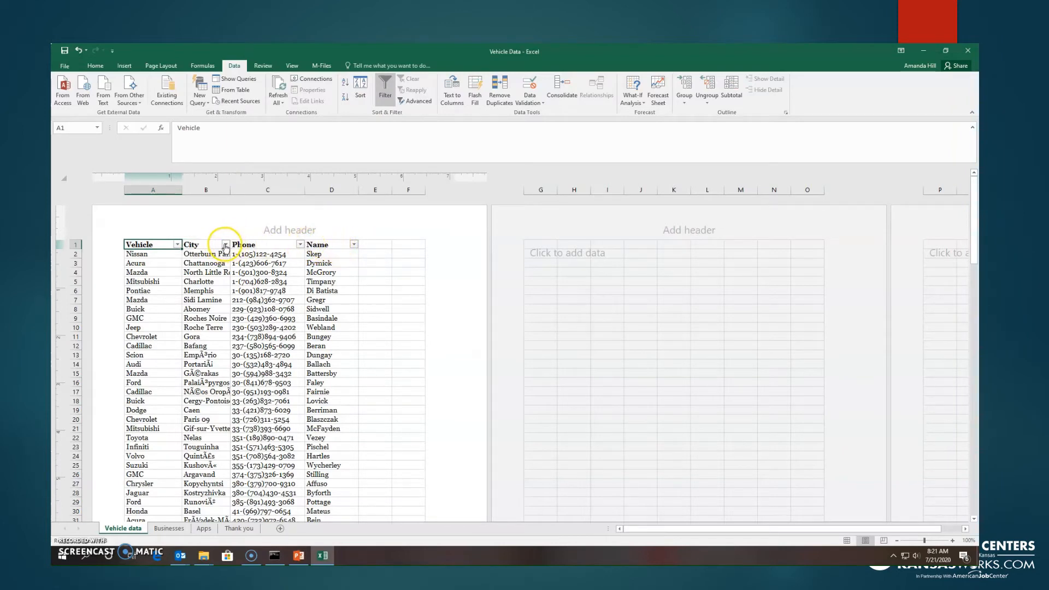
- Filter the Vehicle column to only Acura, BMW and Cadillac, and undo that filter
left_click(177, 245)
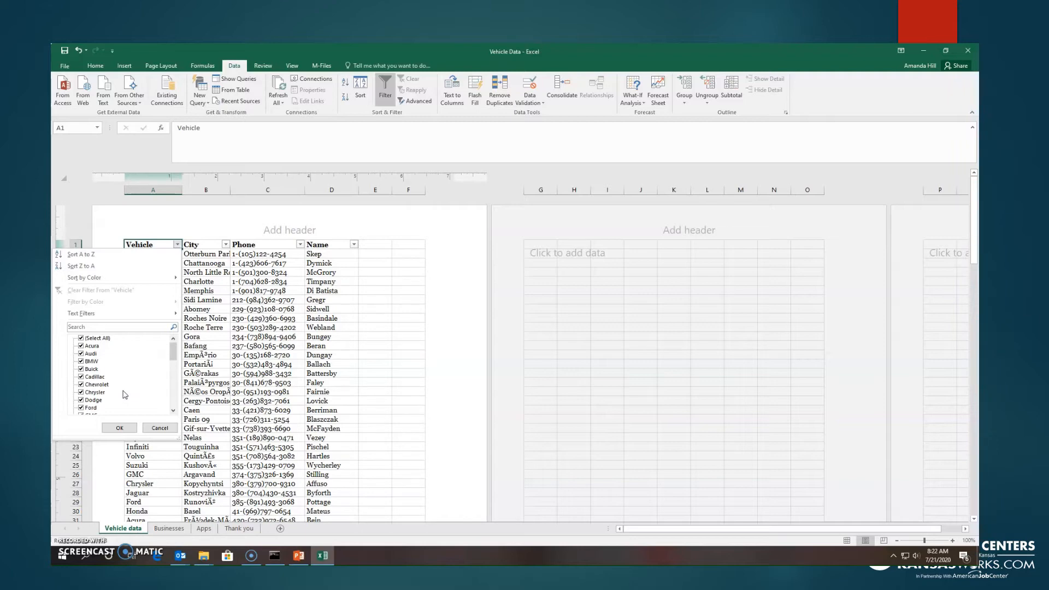
left_click(81, 339)
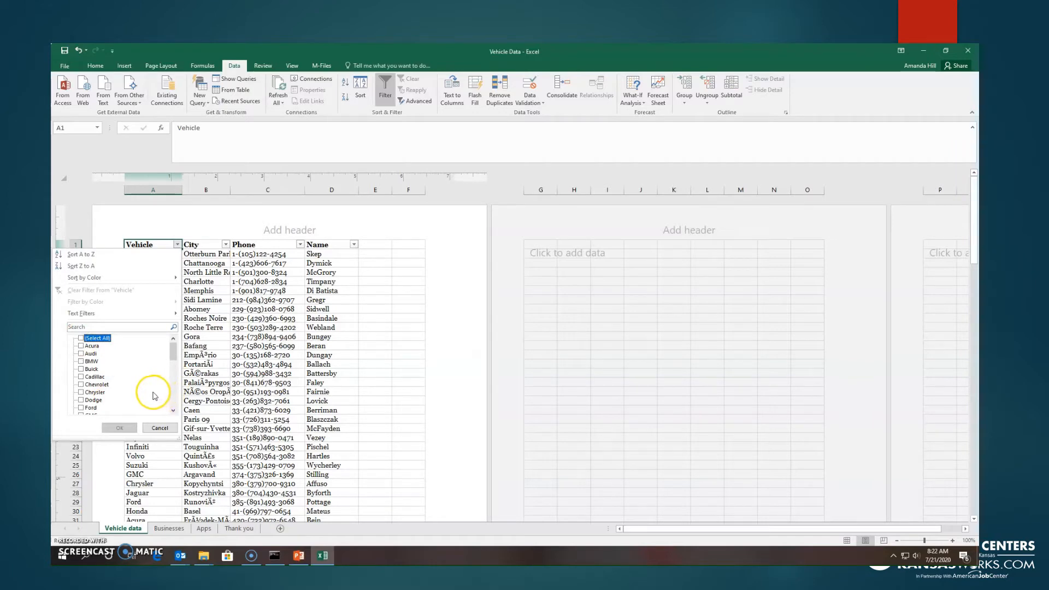
left_click(81, 362)
left_click(81, 346)
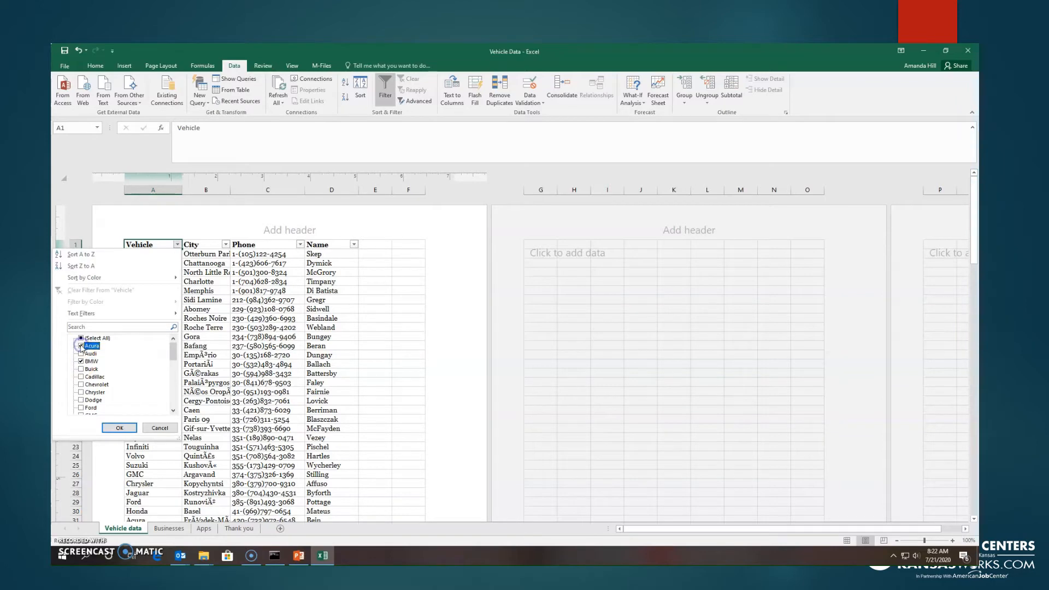
left_click(81, 377)
left_click(119, 429)
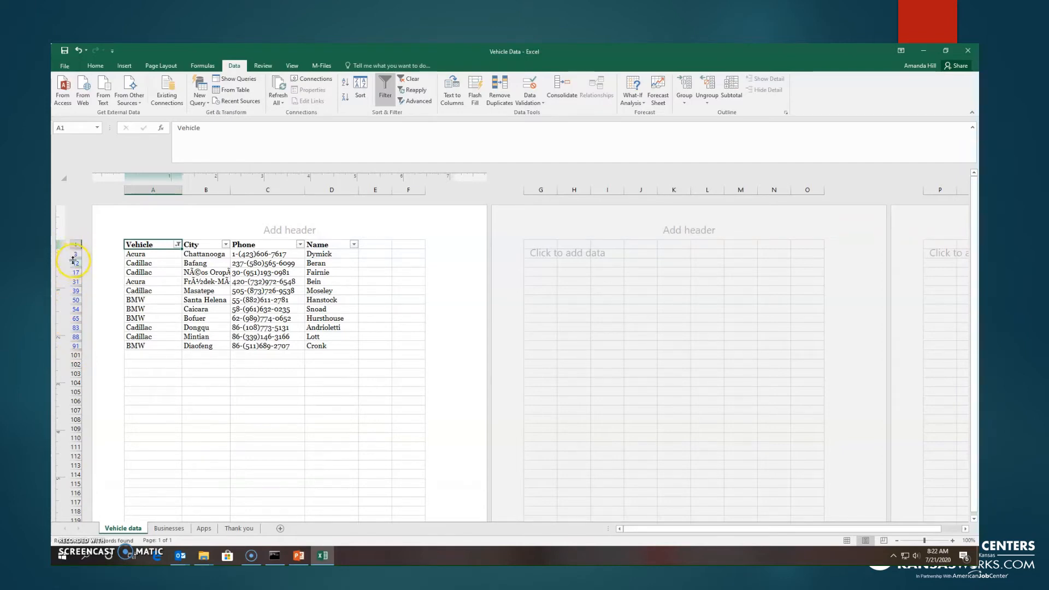
left_click(79, 51)
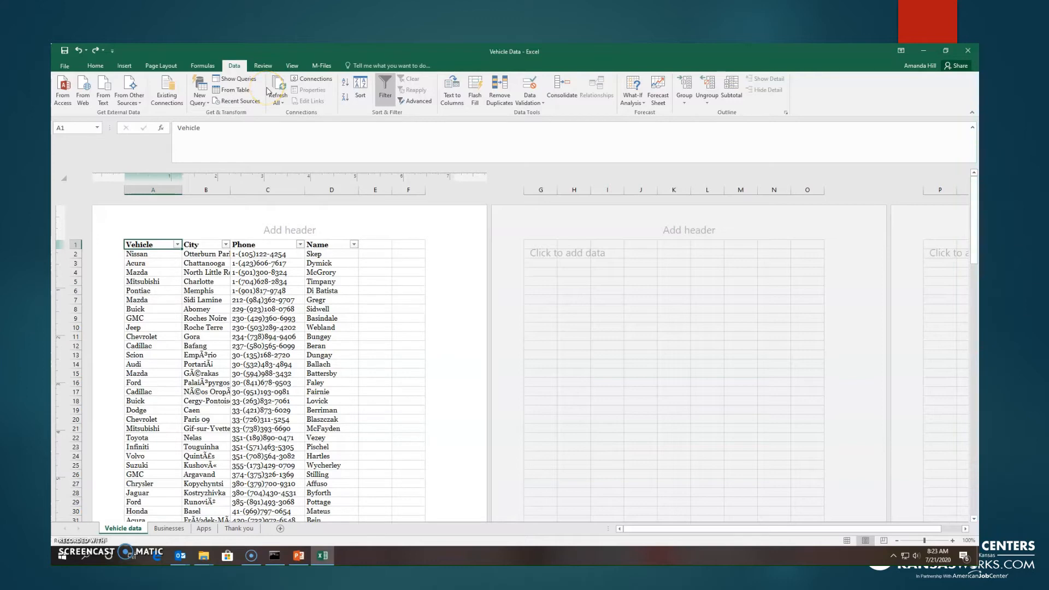
- Show the worksheet view and window commands, and select cell A2 directly below the Vehicle heading
left_click(291, 66)
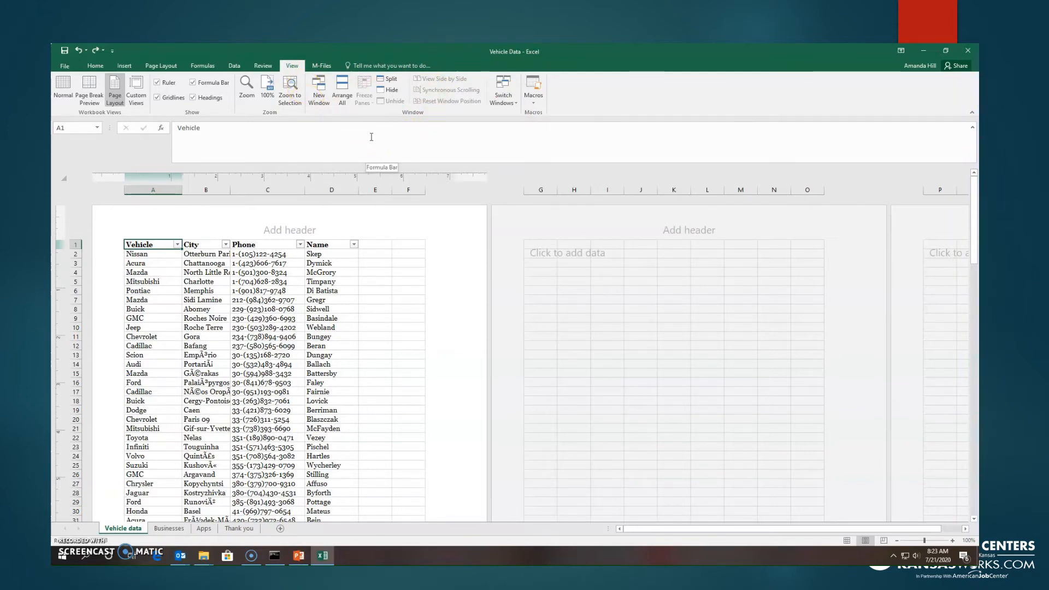
left_click(139, 255)
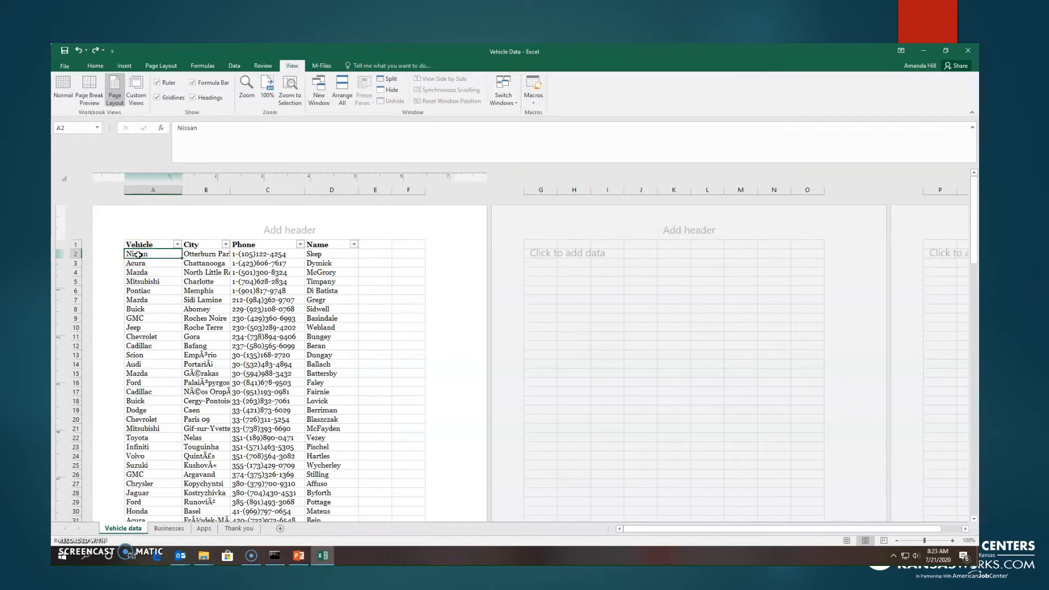
left_click(142, 247)
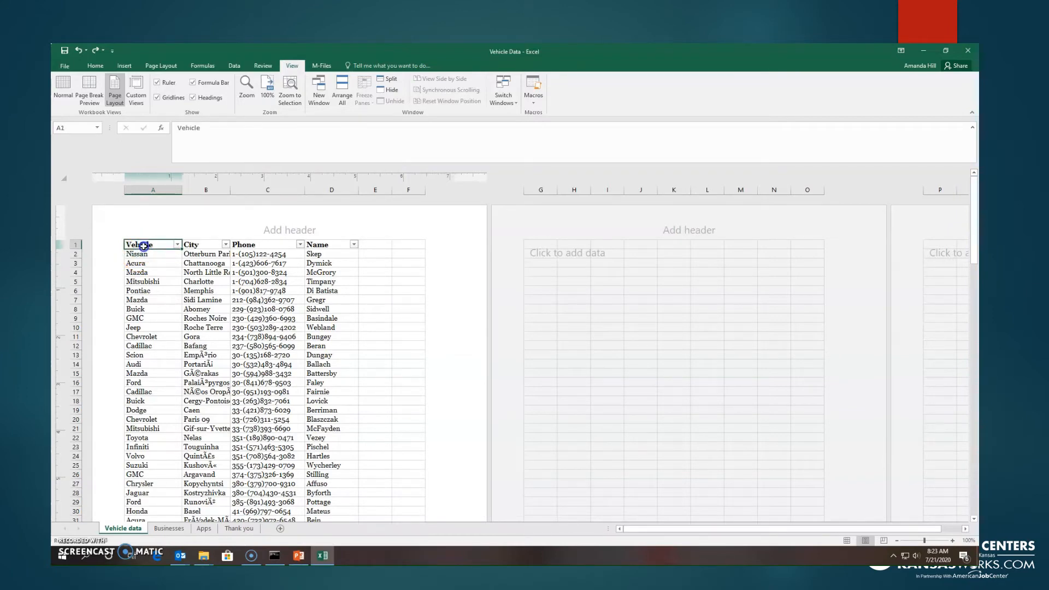
left_click(143, 253)
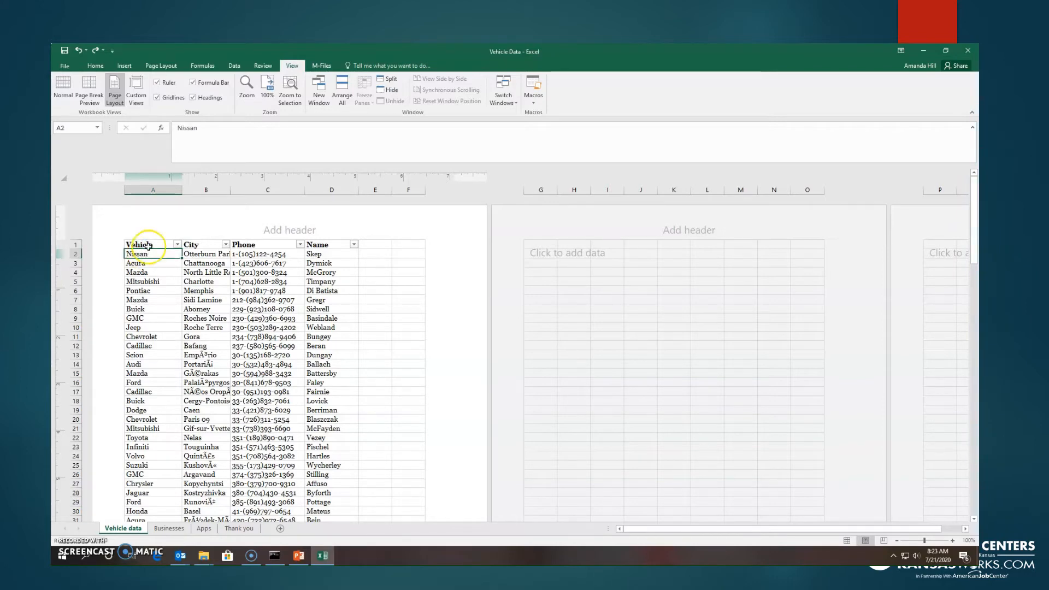
left_click(342, 87)
left_click(320, 315)
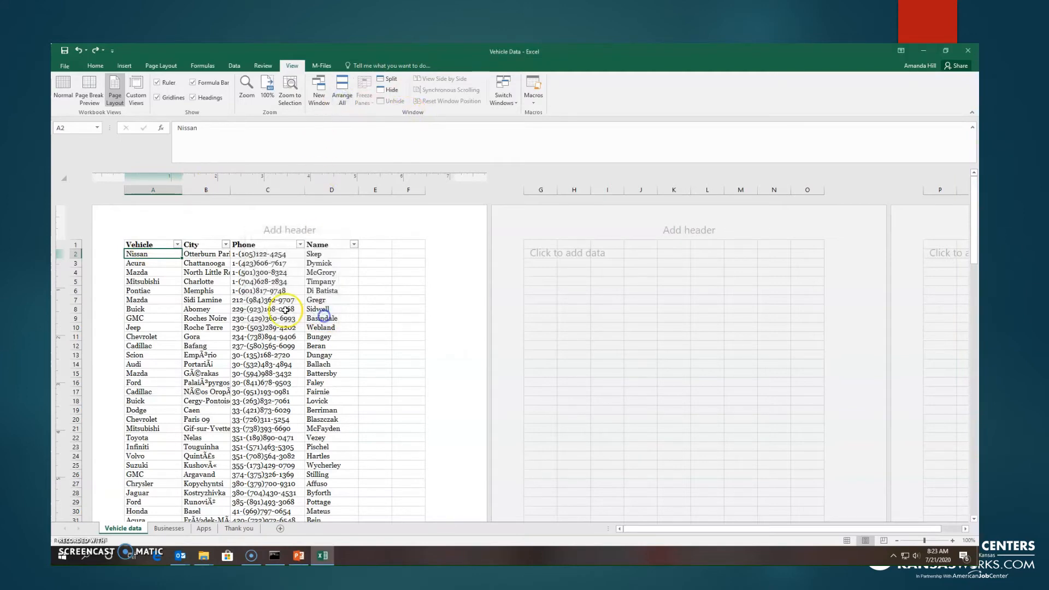
left_click_drag(143, 272, 145, 279)
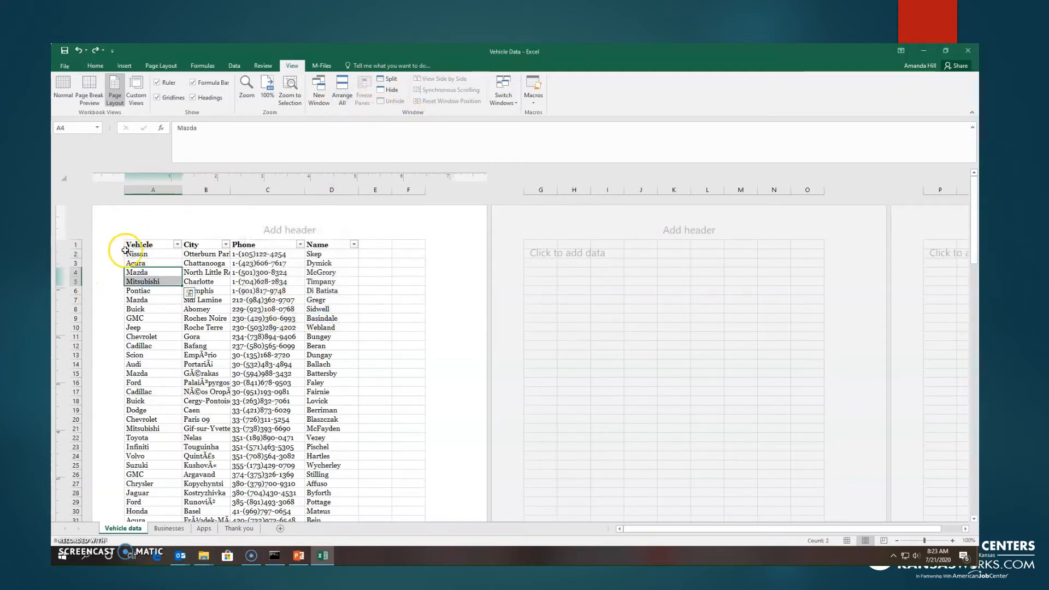
left_click(134, 254)
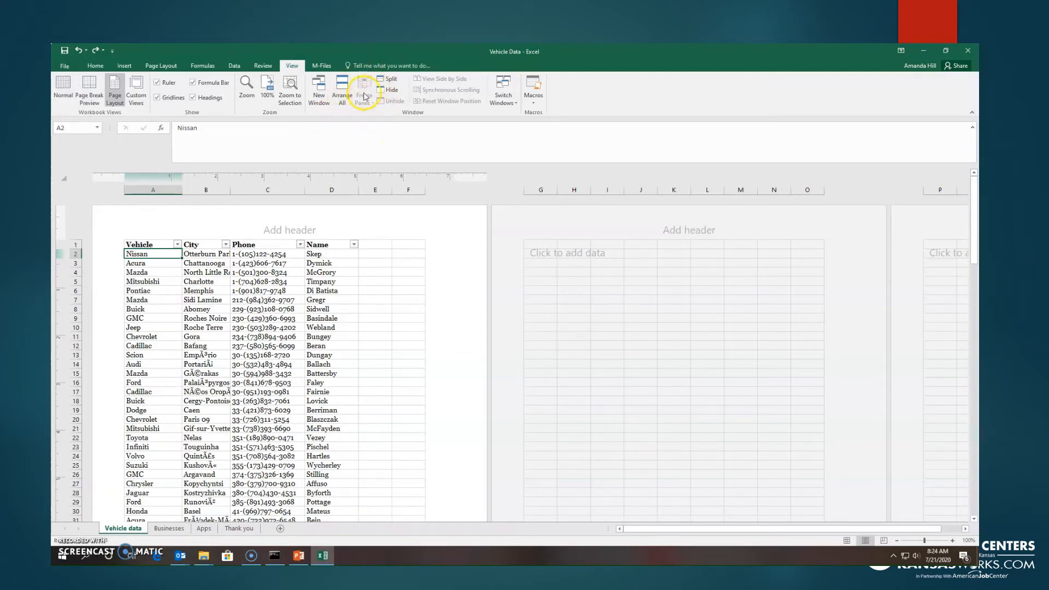
- Switch the worksheet to Normal view and freeze the top row
left_click(63, 90)
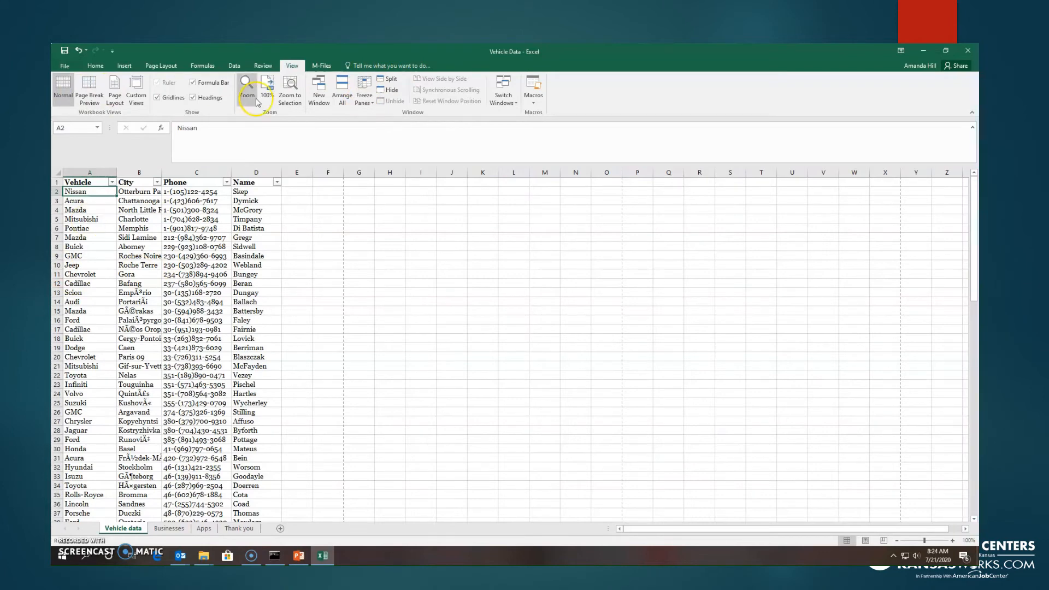
left_click(370, 97)
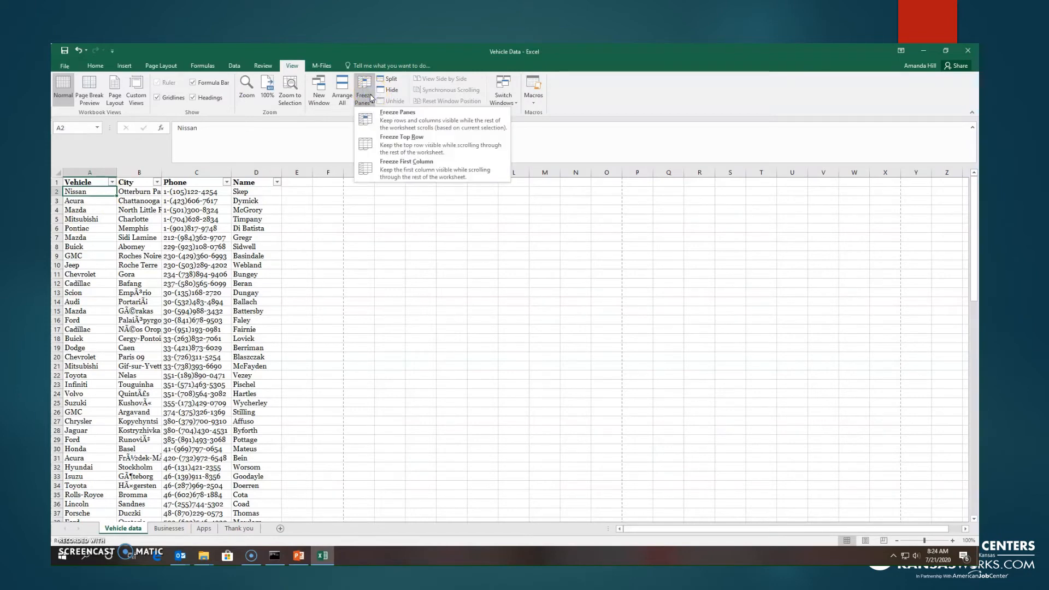
left_click(395, 153)
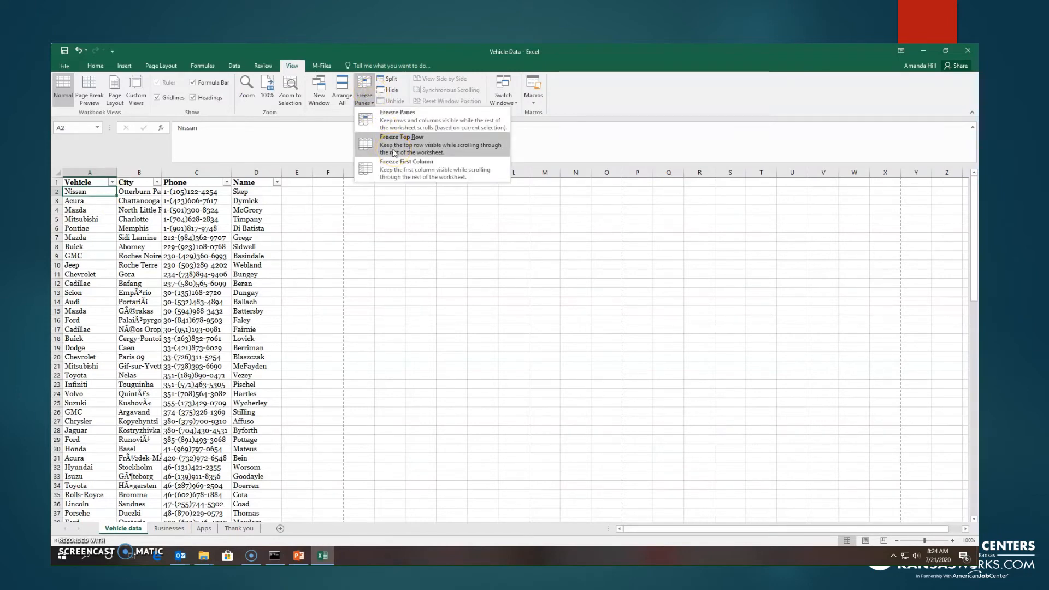
- Freeze the first column of the worksheet
left_click(389, 179)
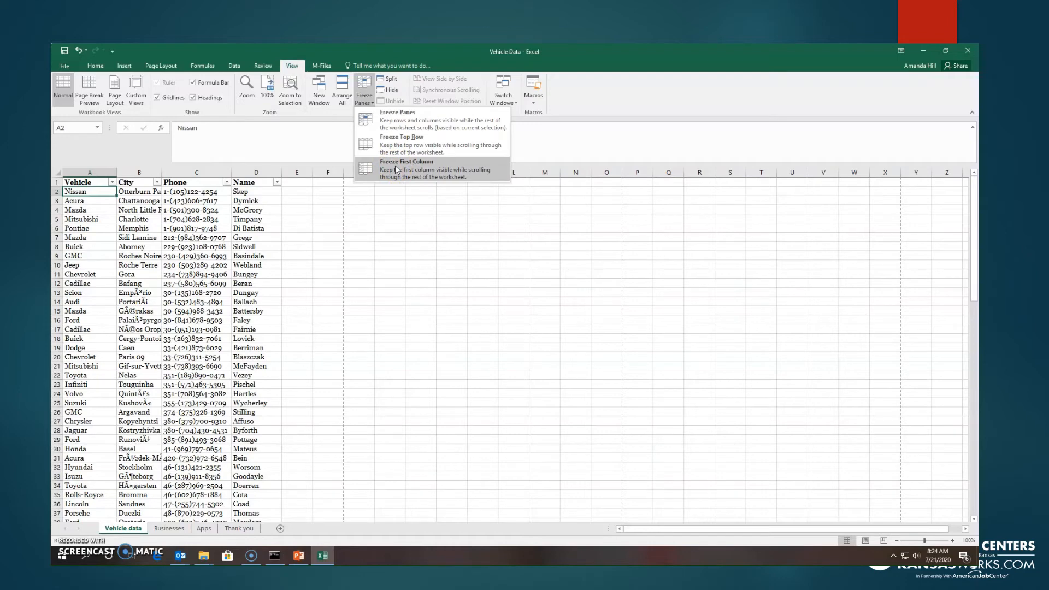
left_click(395, 165)
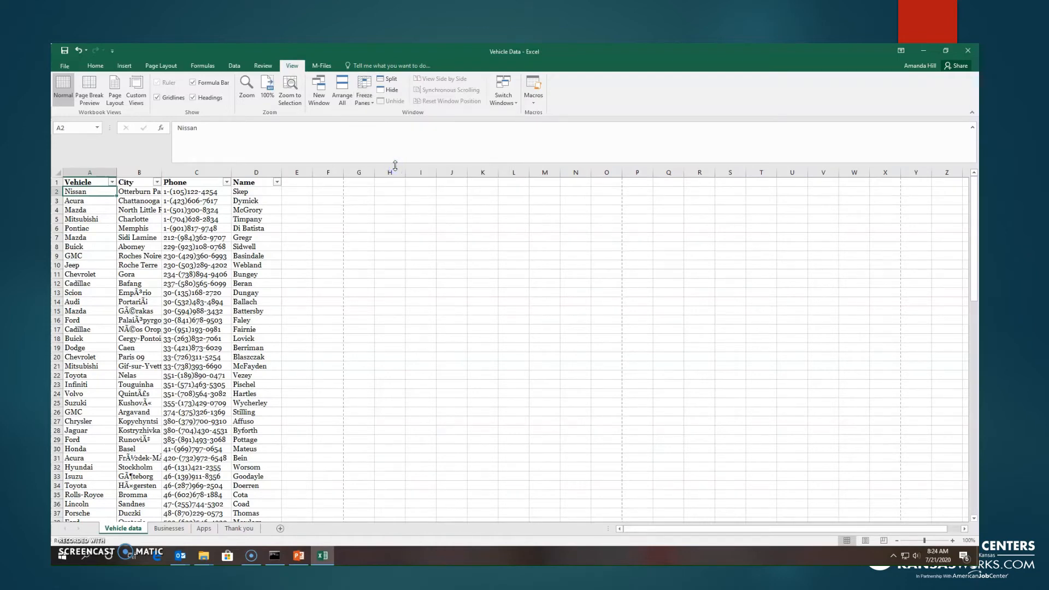
- Check the frozen Vehicle column by moving the cell selection across row 2 from A2 to AO2
key("Right")
key("Right")
key("Right")
key("Right")
key("Right")
key("Right")
key("Right")
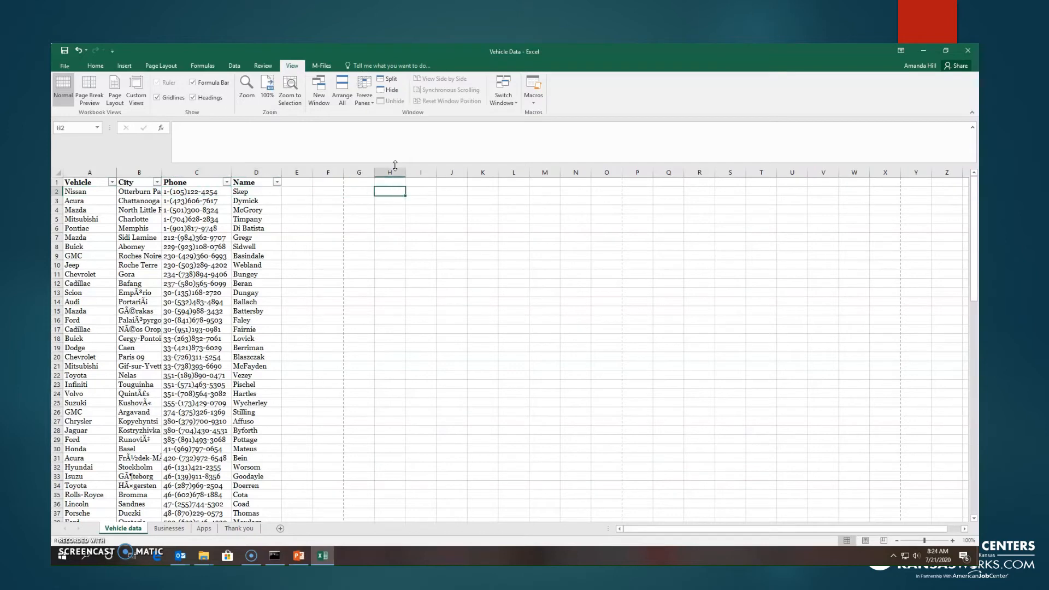
key("Right")
key("Right")
key("Right")
key("Right")
key("Right")
key("Right")
key("Right")
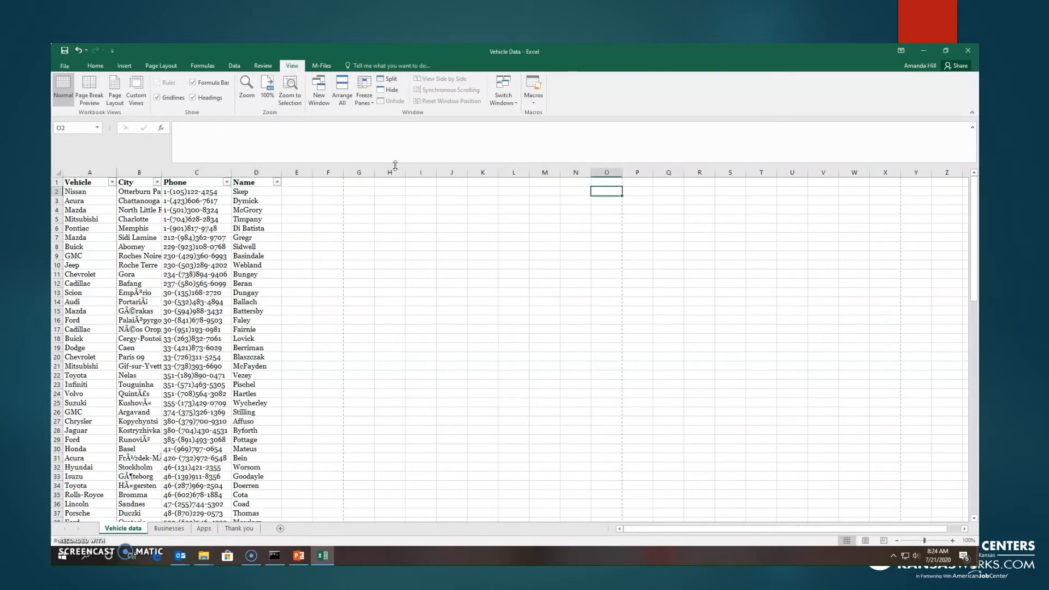
key("Right")
key("Right")
key("Right")
key("Right")
key("Right")
key("Right")
key("Right")
key("Right")
key("Right")
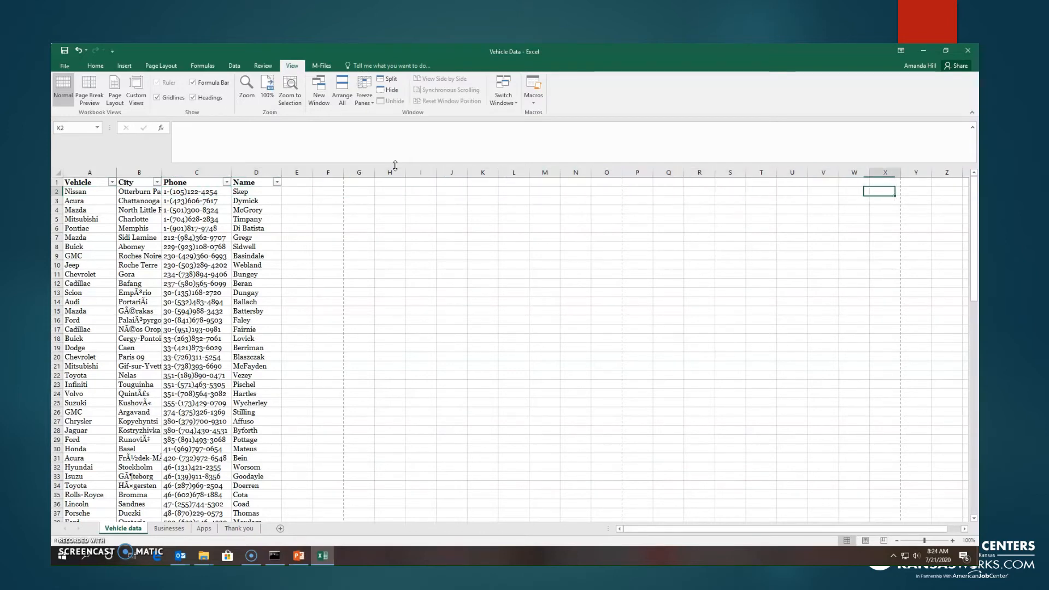
key("Right")
key("Right")
key("Right")
key("Right")
key("Right")
key("Right")
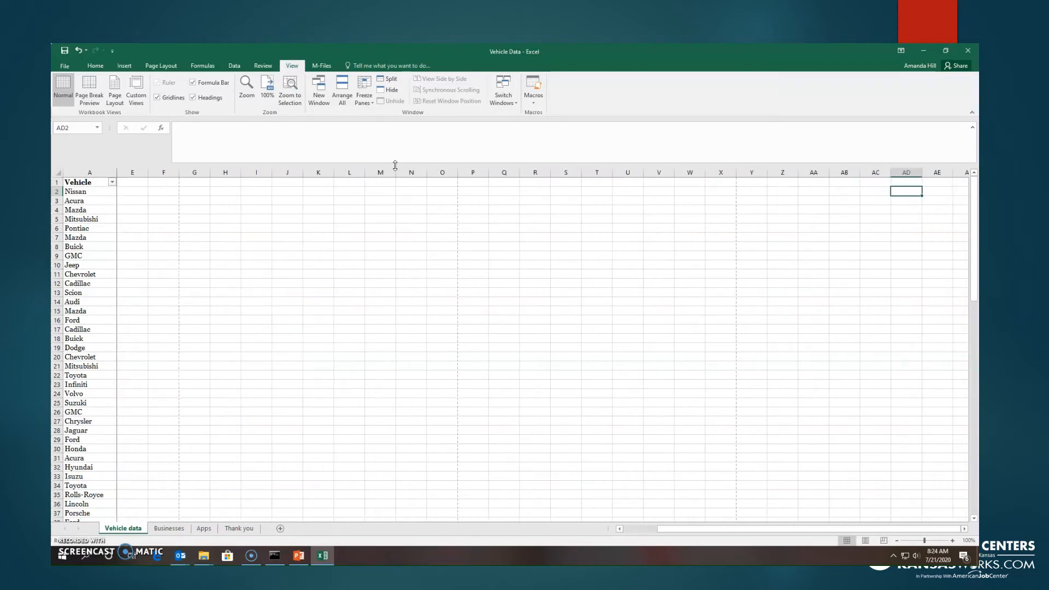
key("Right")
key("Right")
key("Right")
key("Right")
key("Right")
key("Right")
key("Right")
key("Right")
key("Right")
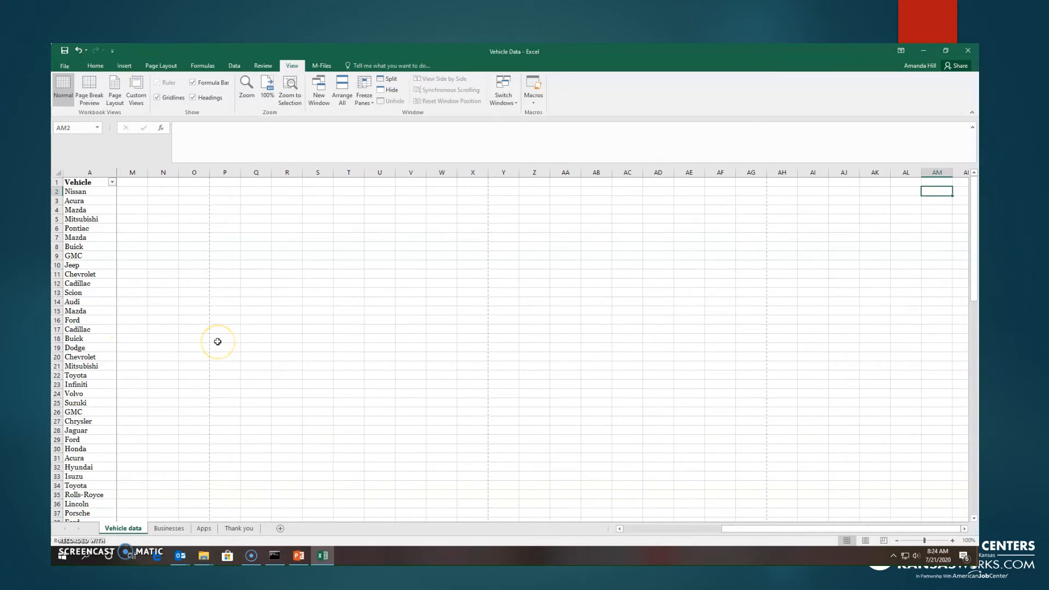
key("Right")
key("Right")
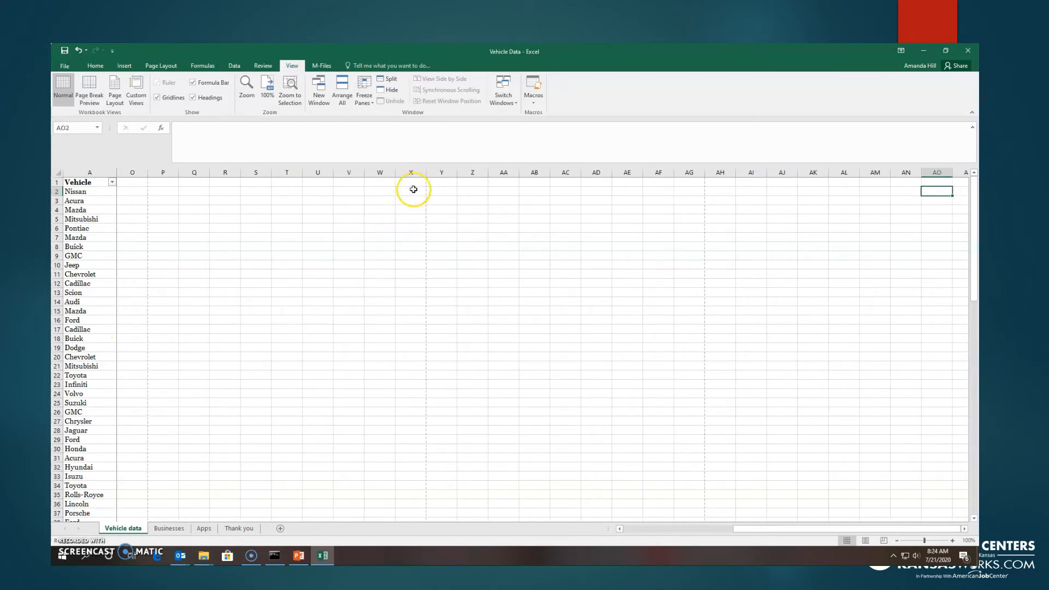
- Enter the sample number 213532 in cell X1
left_click(413, 189)
left_click(414, 182)
type("213532")
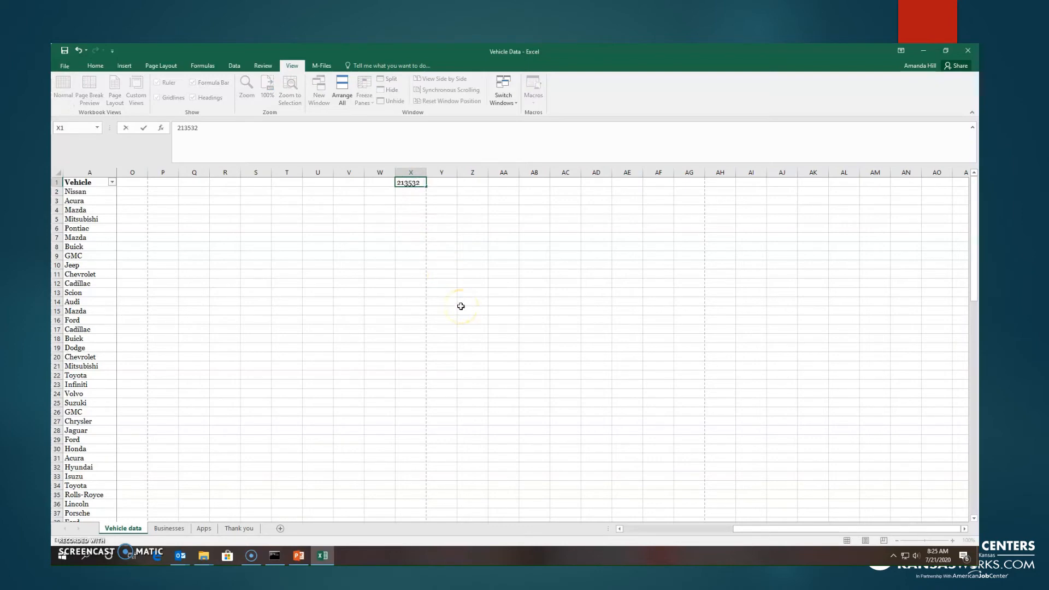
left_click(289, 384)
- Examine how the sample number and the frozen Vehicle column behave while moving along row 23 beyond column BA
key("Right")
key("Right")
key("Right")
key("Right")
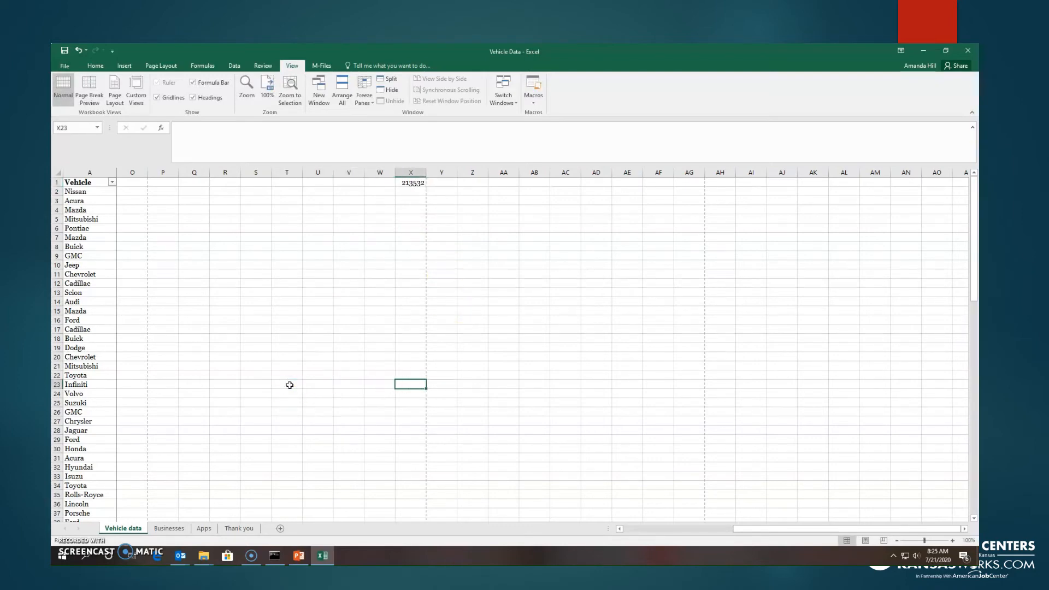
key("Right")
key("Right")
key("Right")
key("Right")
key("Right")
key("Right")
key("Right")
key("Right")
key("Right")
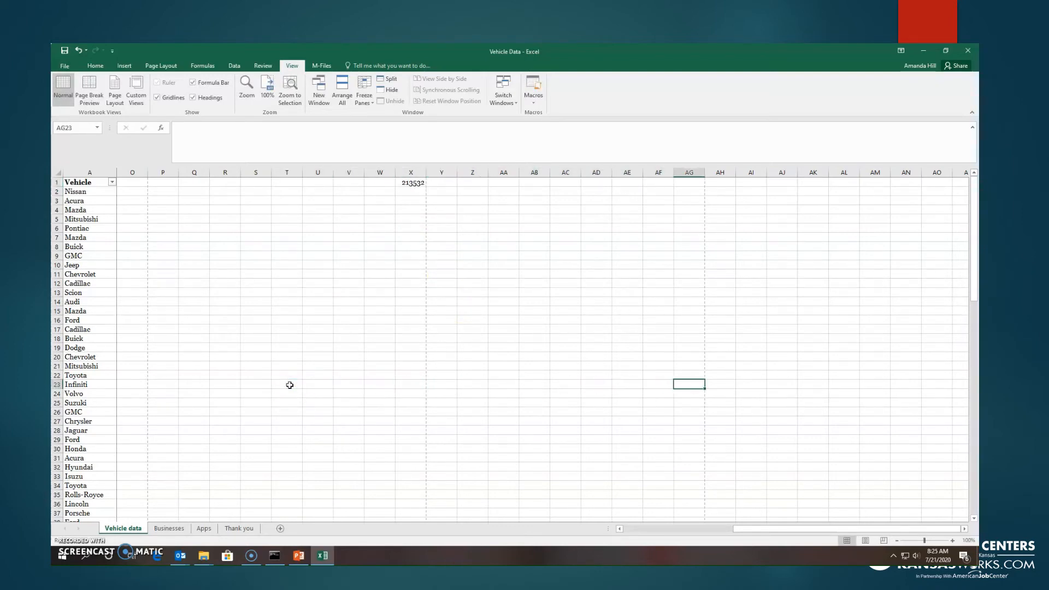
key("Right")
key("Right")
key("Right")
key("Right")
key("Right")
key("Right")
key("Right")
key("Right")
key("Right")
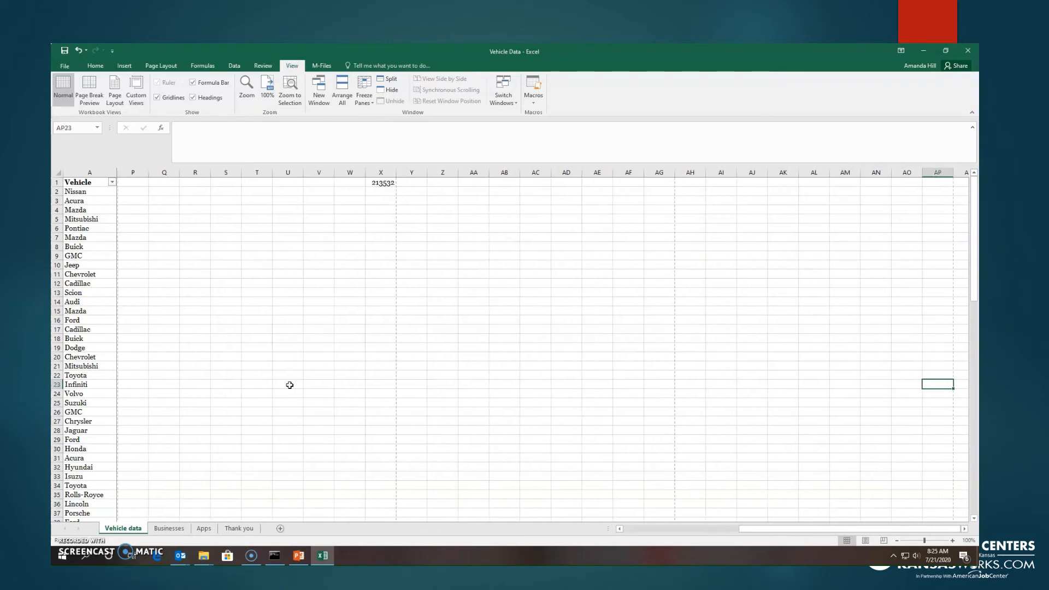
key("Right")
key("Right")
key("Right")
key("Right")
key("Right")
key("Right")
key("Right")
key("Right")
key("Right")
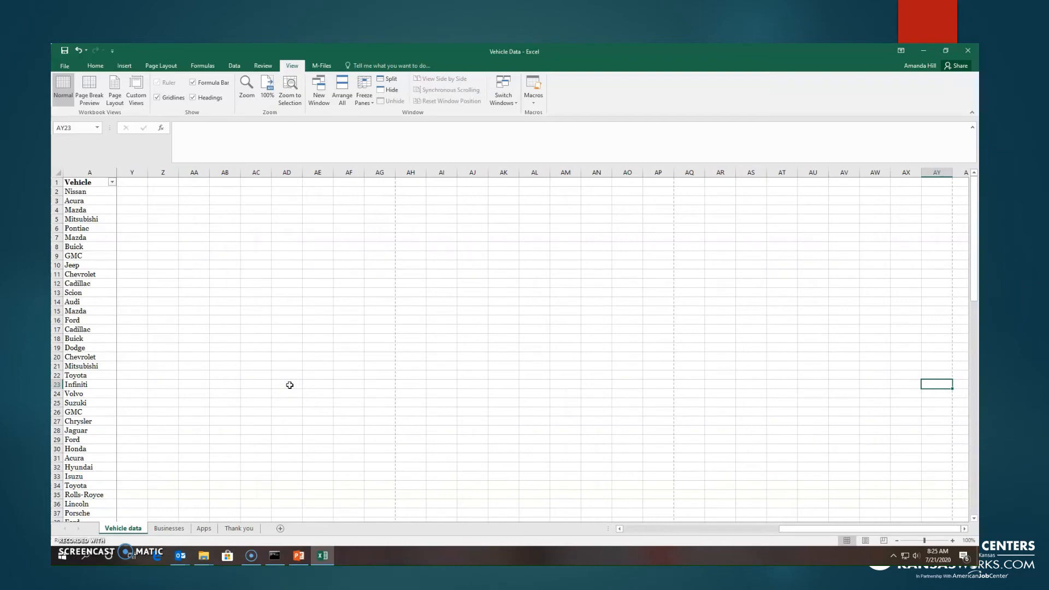
key("Right")
key("Right")
key("Right")
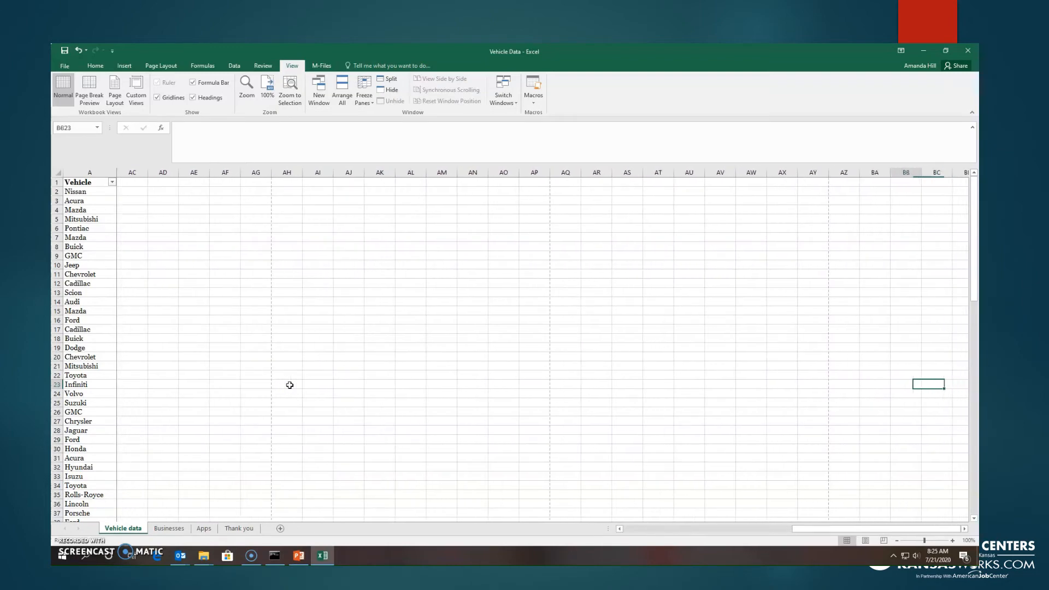
- Move back along row 23 to cell A23, checking the Vehicle column and the sample number on the way
key("Left")
key("Left")
key("Left")
key("Left")
key("Left")
key("Left")
key("Left")
key("Left")
key("Left")
key("Left")
key("Left")
key("Left")
key("Left")
key("Left")
key("Left")
key("Left")
key("Left")
key("Left")
key("Left")
key("Left")
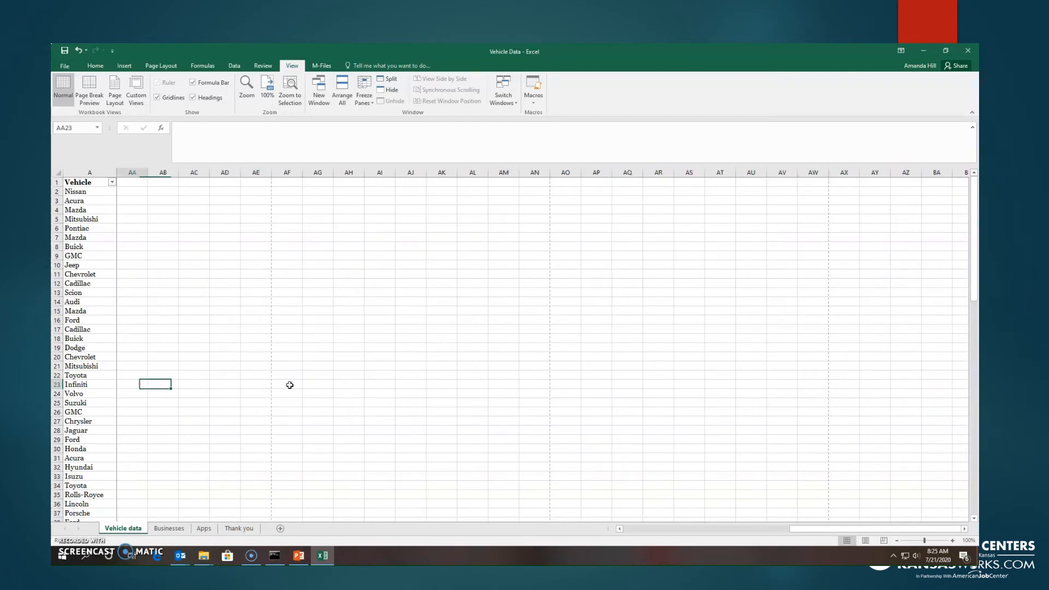
key("Left")
key("Left")
key("Left")
key("Left")
key("Left")
key("Left")
key("Left")
key("Left")
key("Left")
key("Left")
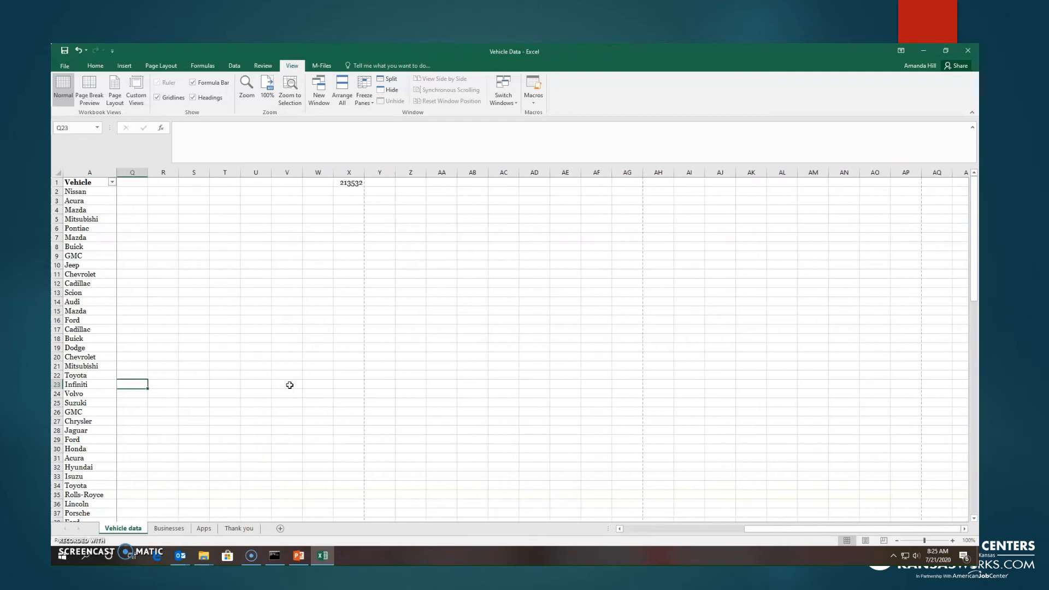
key("Left")
key("Left")
key("Left")
key("Left")
key("Left")
key("Left")
key("Left")
key("Left")
key("Left")
key("Left")
key("Left")
key("Left")
key("Left")
key("Left")
key("Left")
key("Left")
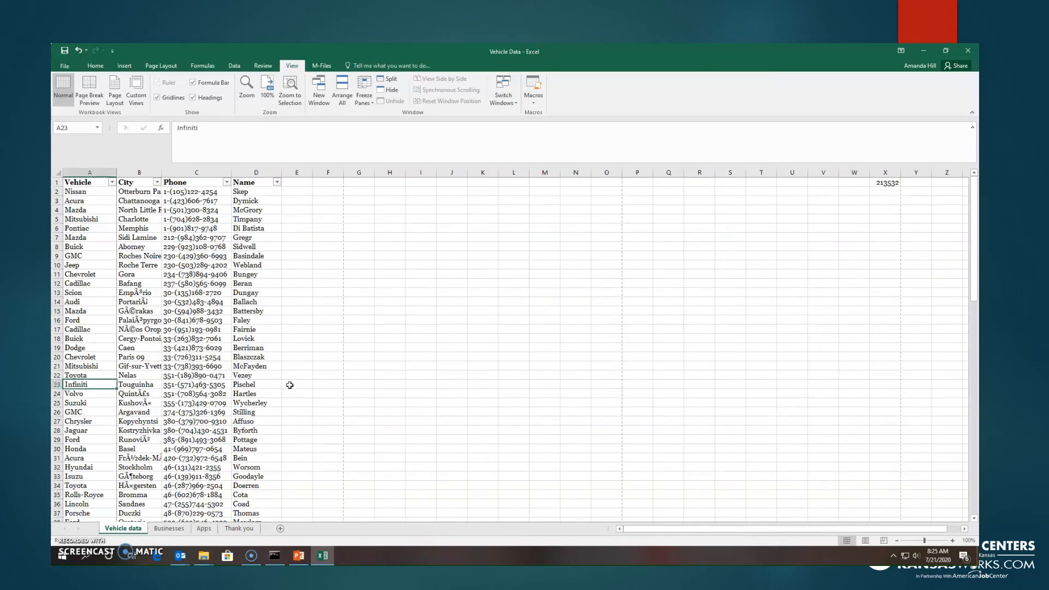
- Clear the sample number from cell X1 and freeze the top row instead of the first column
left_click(875, 183)
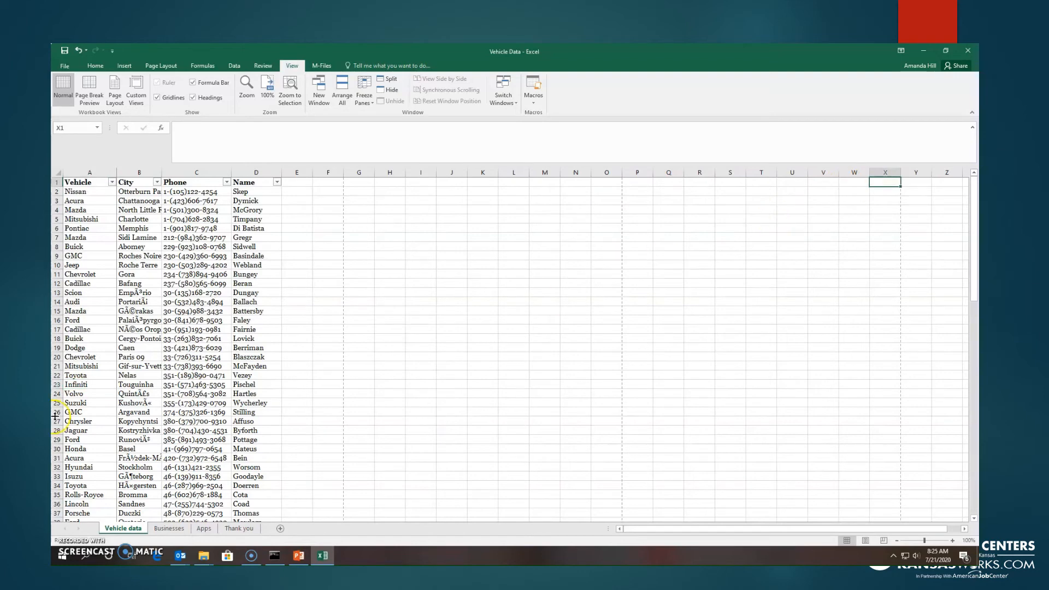
left_click(366, 104)
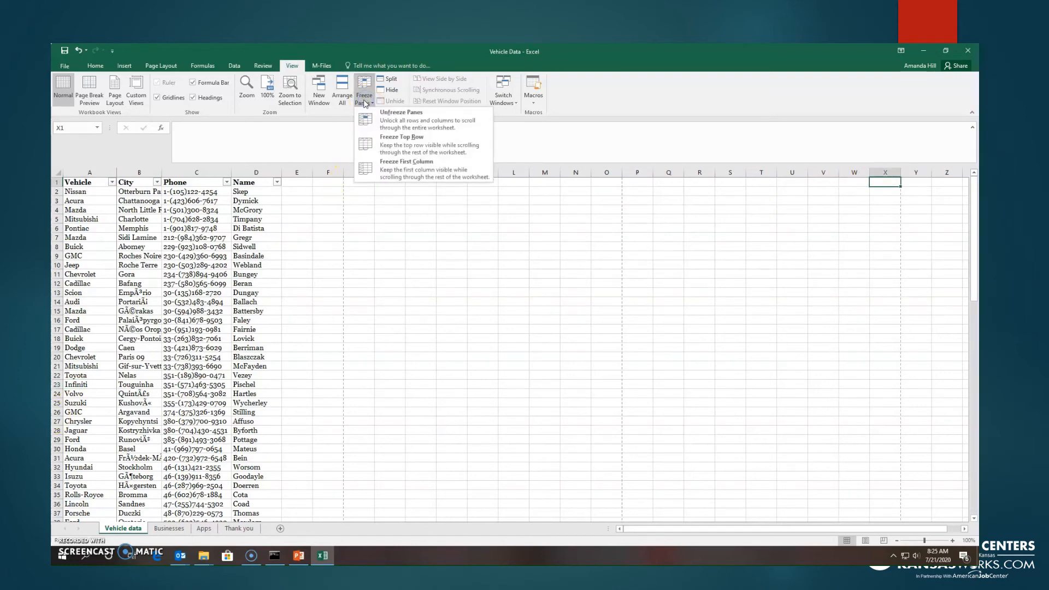
left_click(383, 143)
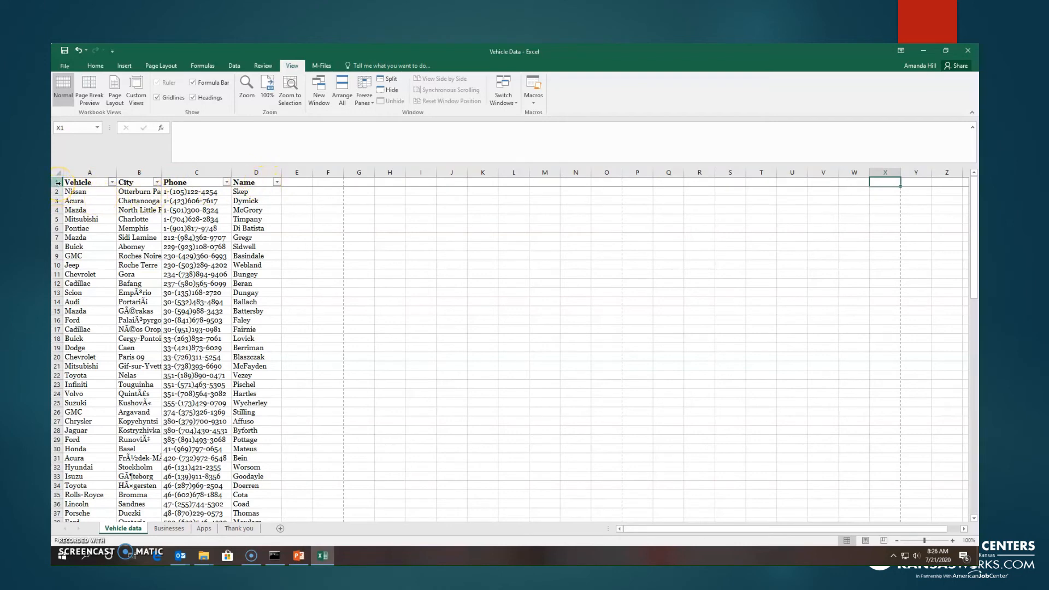
- Examine how the frozen header row behaves while moving down column X to row 87
key("Down")
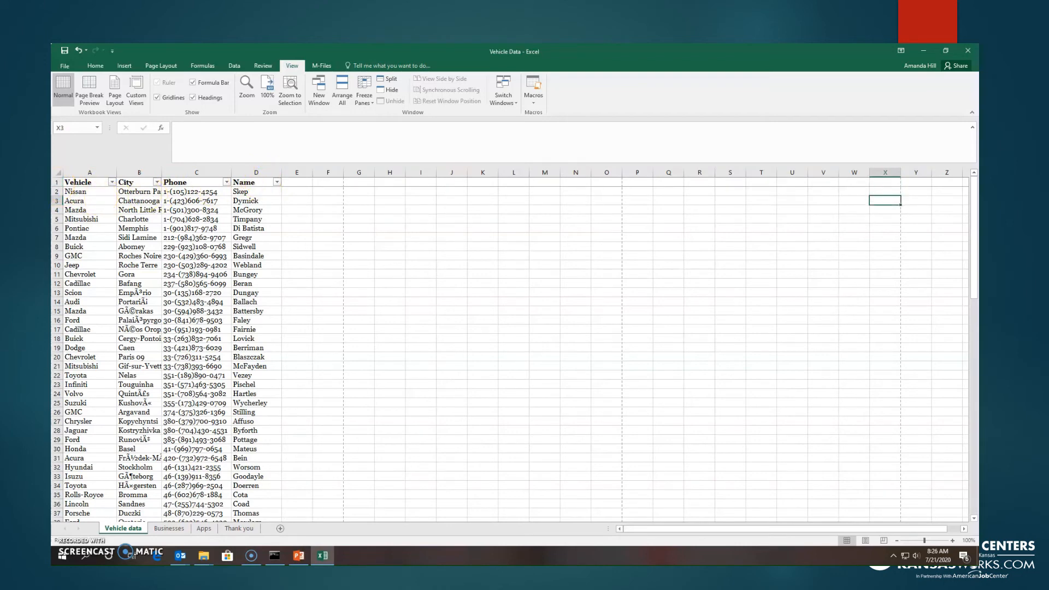
key("Down")
key("Down")
key("Down")
key("Down")
key("Down")
key("Down")
key("Down")
key("Down")
key("Down")
key("Down")
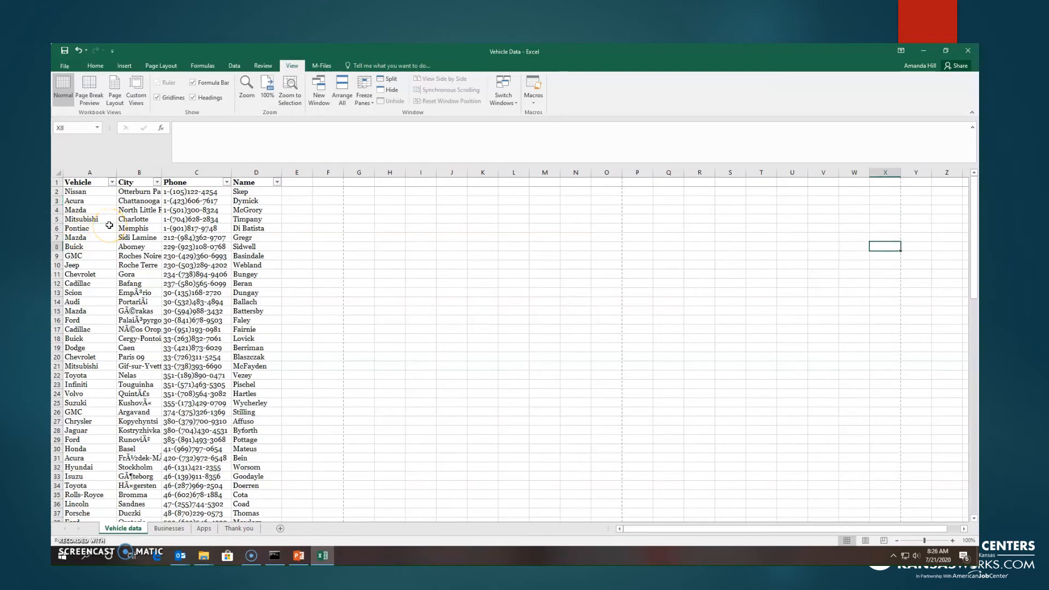
key("Down")
key("Down")
key("Down")
key("Down")
key("Down")
key("Down")
key("Down")
key("Down")
key("Down")
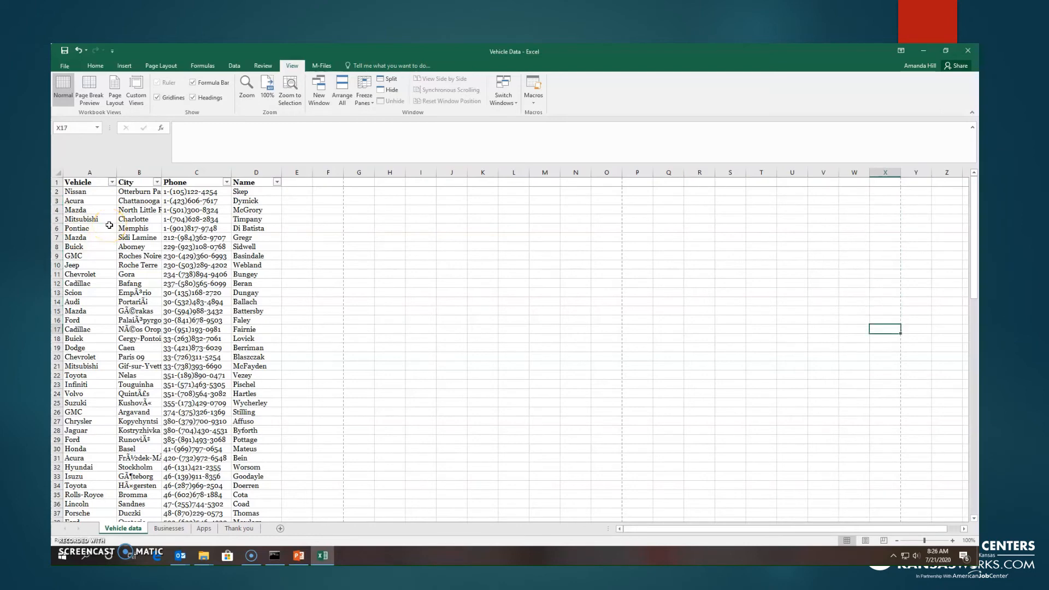
key("Down")
key("Down")
key("Down")
key("Down")
key("Down")
key("Down")
key("Down")
key("Down")
key("Down")
key("Down")
key("Down")
key("Down")
key("Down")
key("Down")
key("Down")
key("Down")
key("Down")
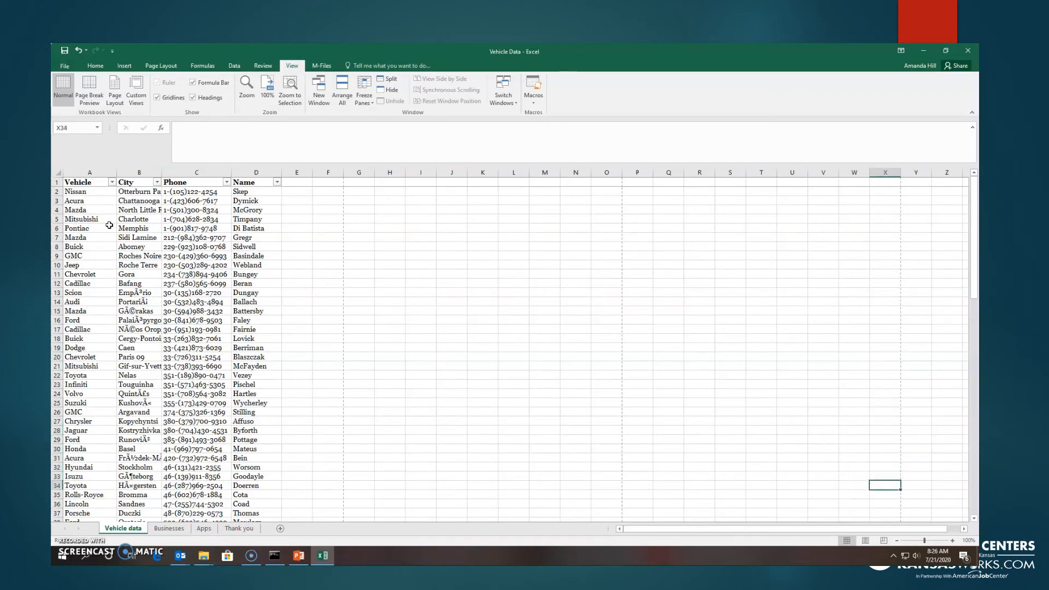
key("Down")
key("Down")
key("Down")
key("Down")
key("Down")
key("Down")
key("Down")
key("Down")
key("Down")
key("Down")
key("Down")
key("Down")
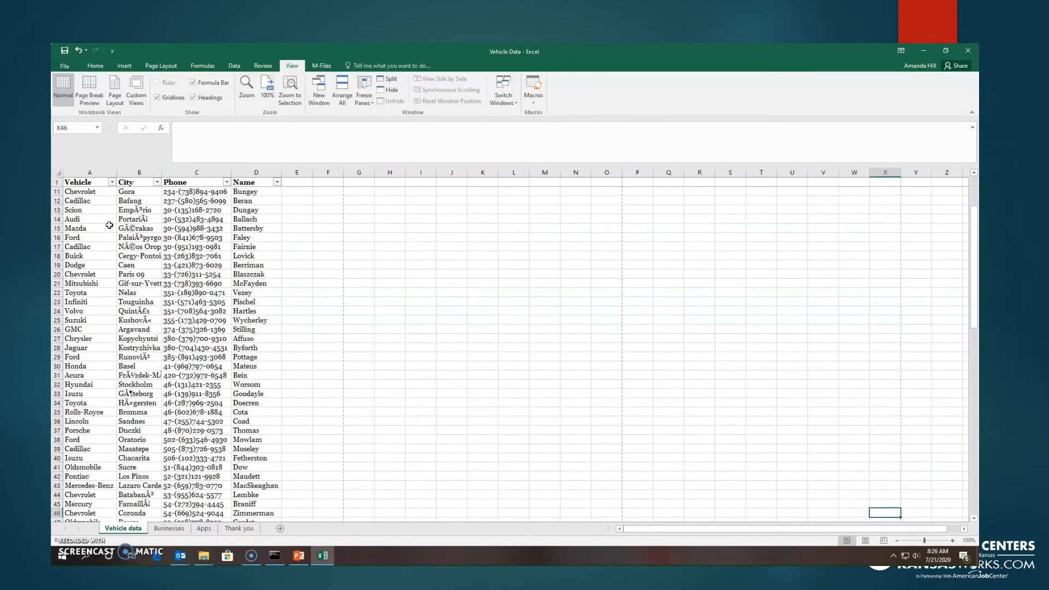
key("Down")
key("Down")
key("Down")
key("Down")
key("Down")
key("Down")
key("Down")
key("Down")
key("Down")
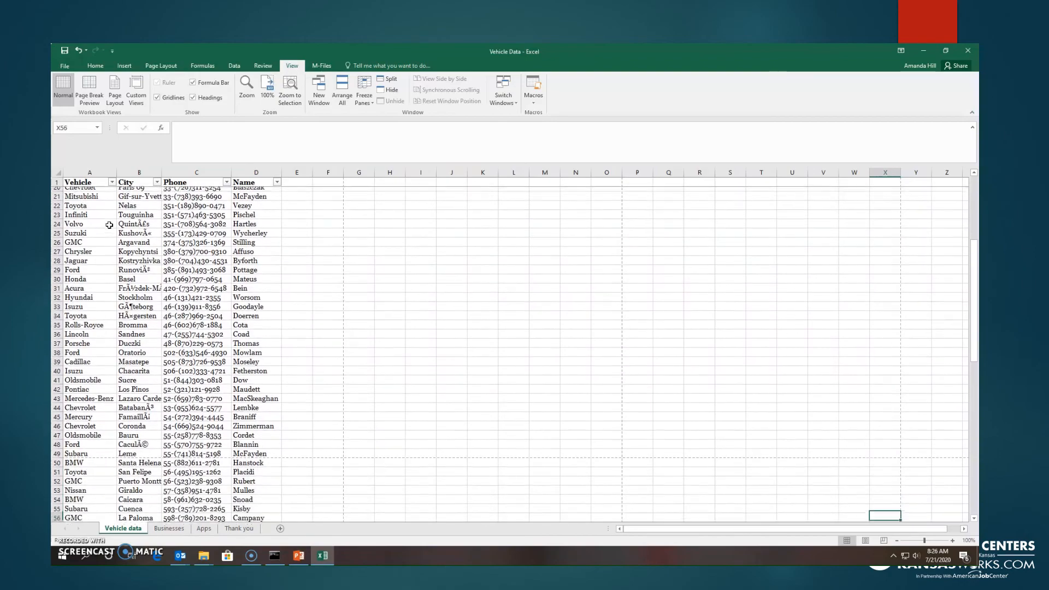
key("Down")
key("Down")
key("Down")
key("Down")
key("Down")
key("Down")
key("Down")
key("Down")
key("Down")
key("Down")
key("Down")
key("Down")
key("Down")
key("Down")
key("Down")
key("Down")
key("Down")
key("Down")
key("Down")
key("Down")
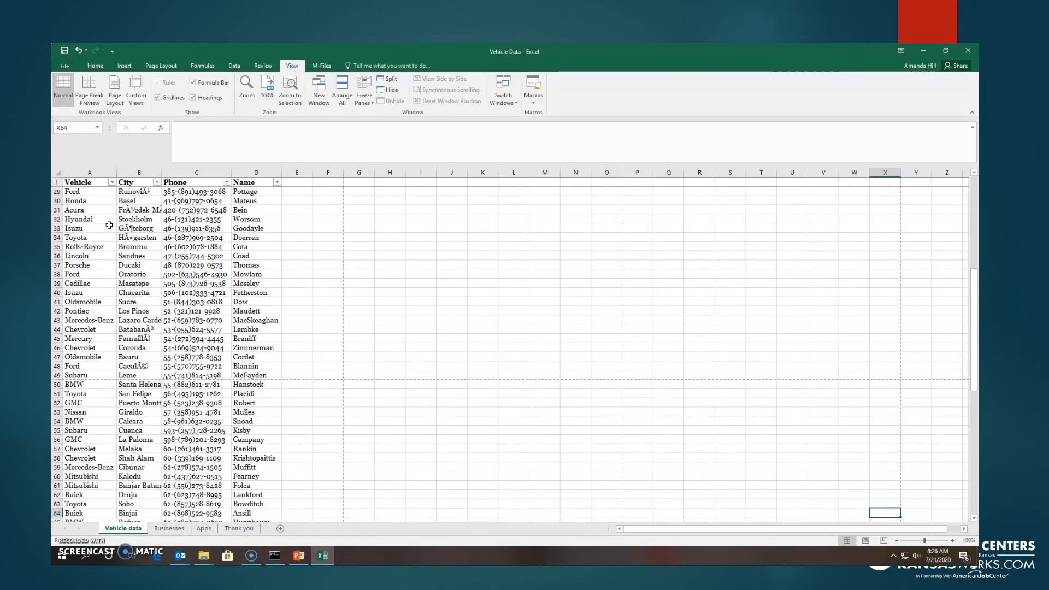
key("Down")
key("Down")
key("Down")
key("Down")
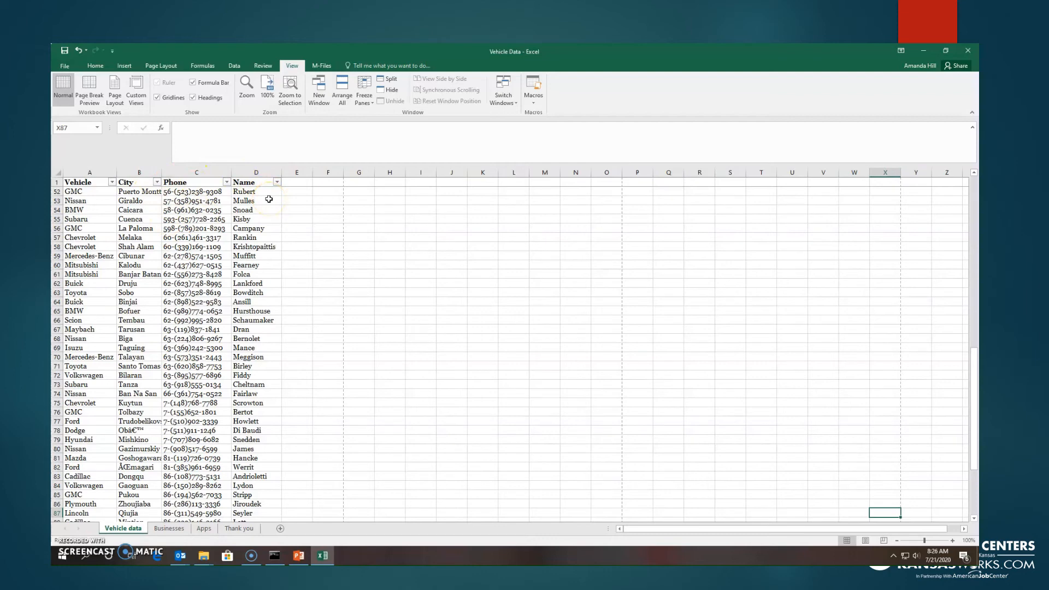
- Unfreeze the panes of the Vehicle data worksheet
left_click(367, 100)
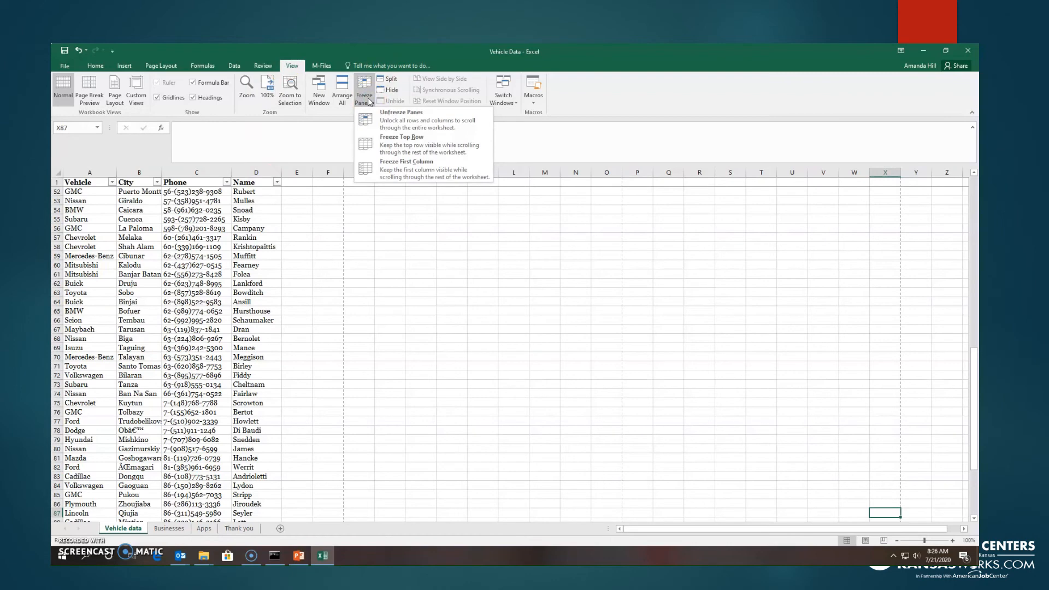
left_click(389, 119)
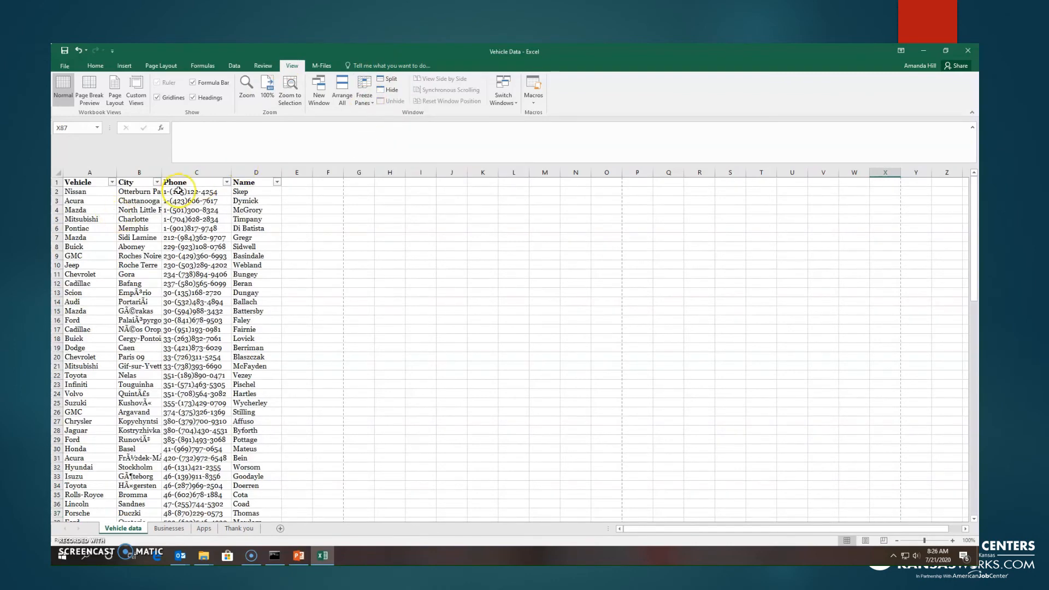
- Check how the header row behaves with unfrozen panes while moving down column X to row 98
key("Down")
key("Down")
key("Down")
key("Down")
key("Down")
key("Down")
key("Down")
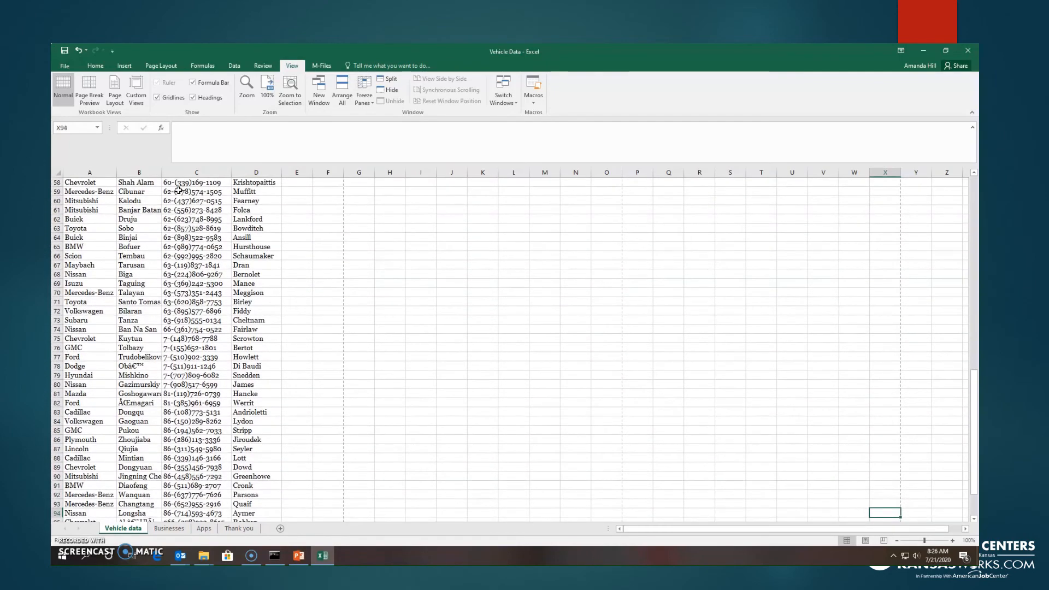
key("Down")
key("Down")
key("Down")
key("Down")
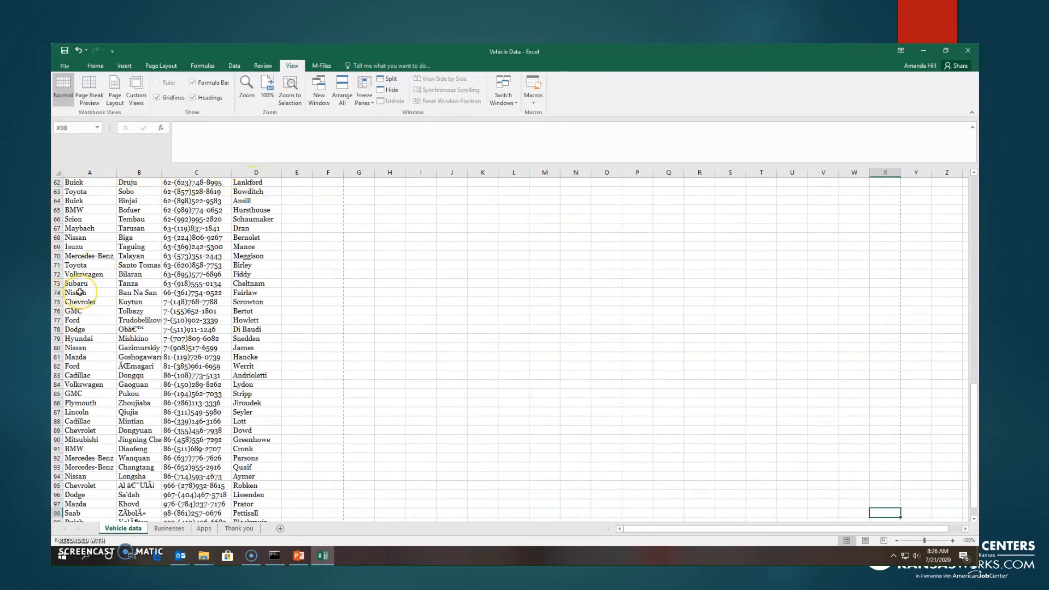
- Examine how the Vehicle column behaves without frozen panes while moving from cell A81 along the row to column AJ
key("Right")
key("Right")
left_click(83, 355)
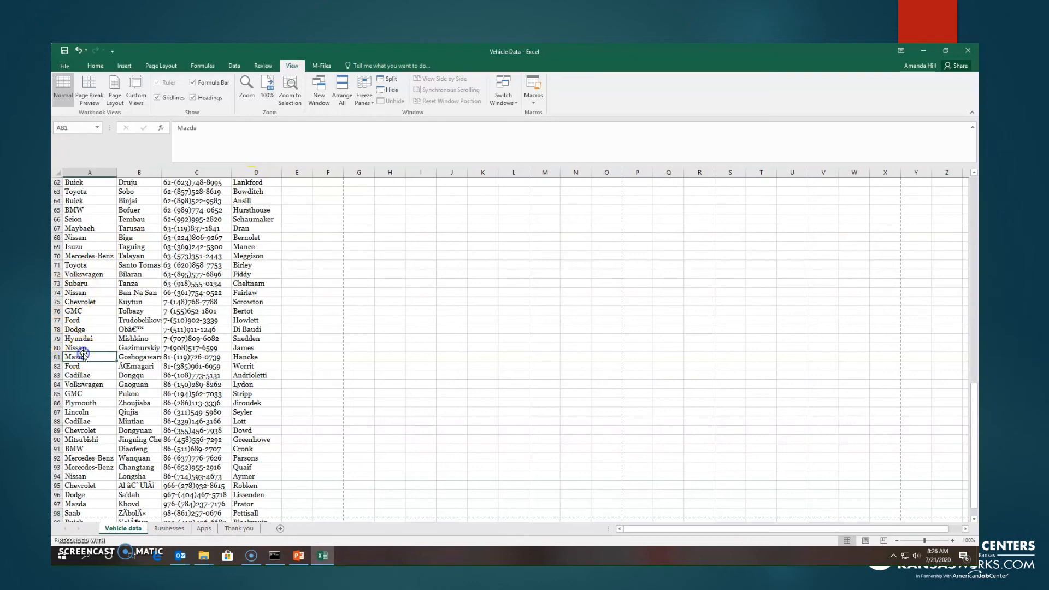
key("Right")
key("Right")
key("Right")
key("Right")
key("Right")
key("Right")
key("Right")
key("Right")
key("Right")
key("Right")
key("Right")
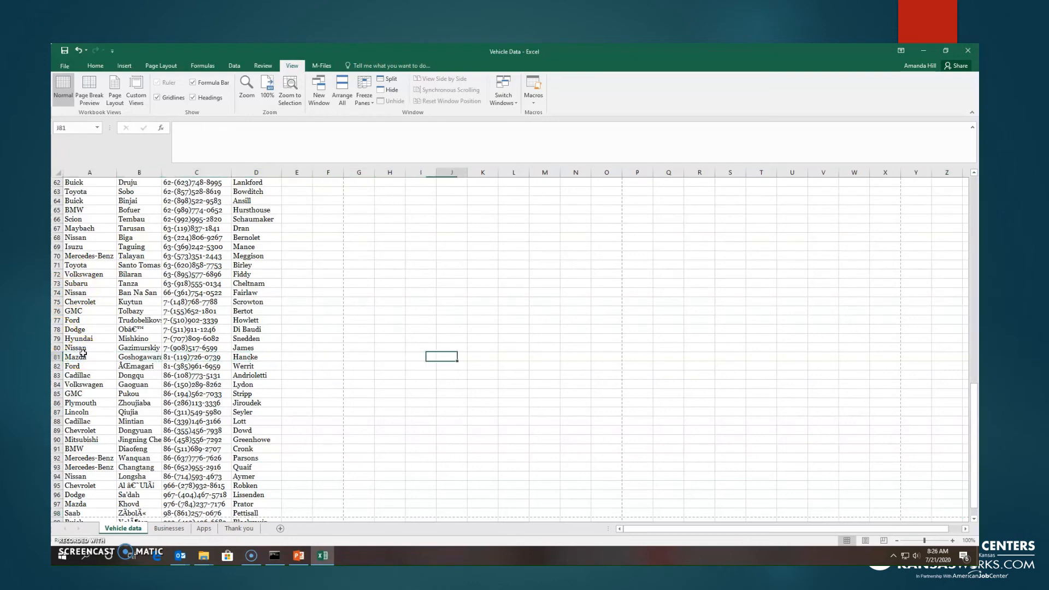
key("Right")
key("Right")
key("Right")
key("Right")
key("Right")
key("Right")
key("Right")
key("Right")
key("Right")
key("Right")
key("Right")
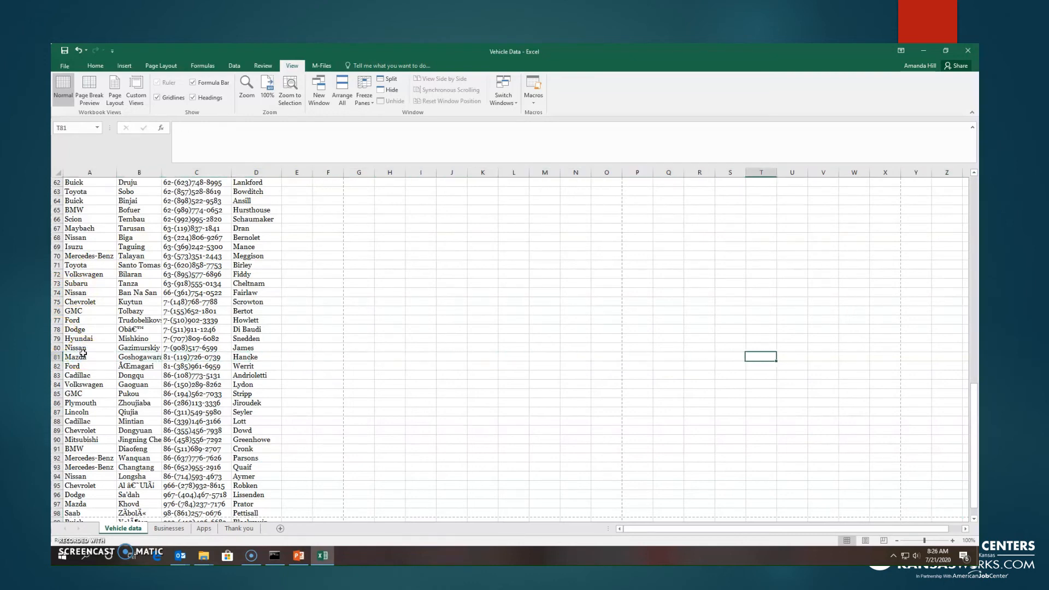
key("Right")
key("Right")
key("Right")
key("Right")
key("Right")
key("Right")
key("Right")
key("Right")
key("Right")
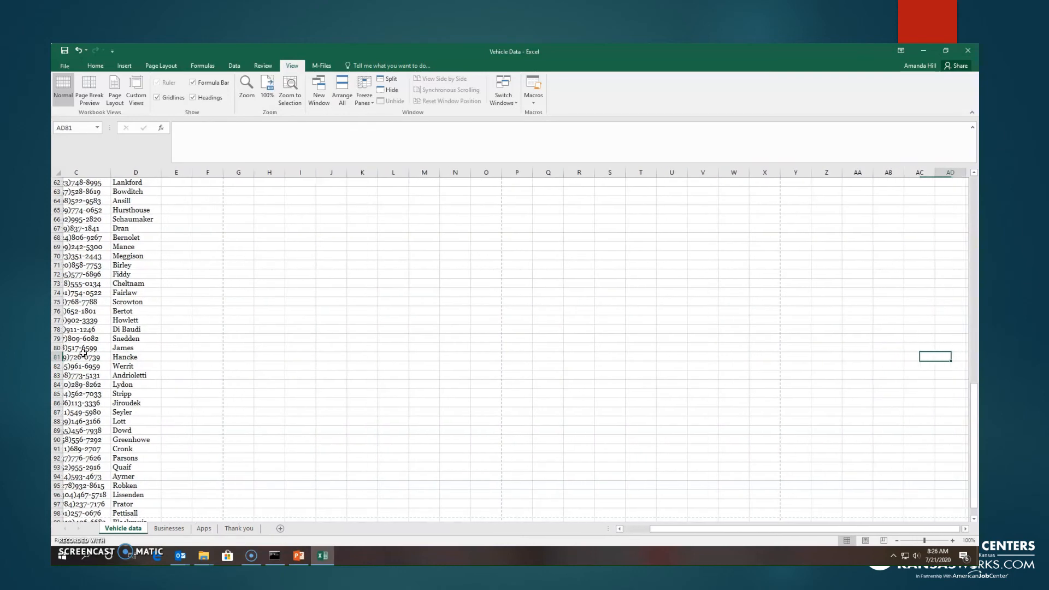
key("Right")
key("Right")
key("Right")
key("Right")
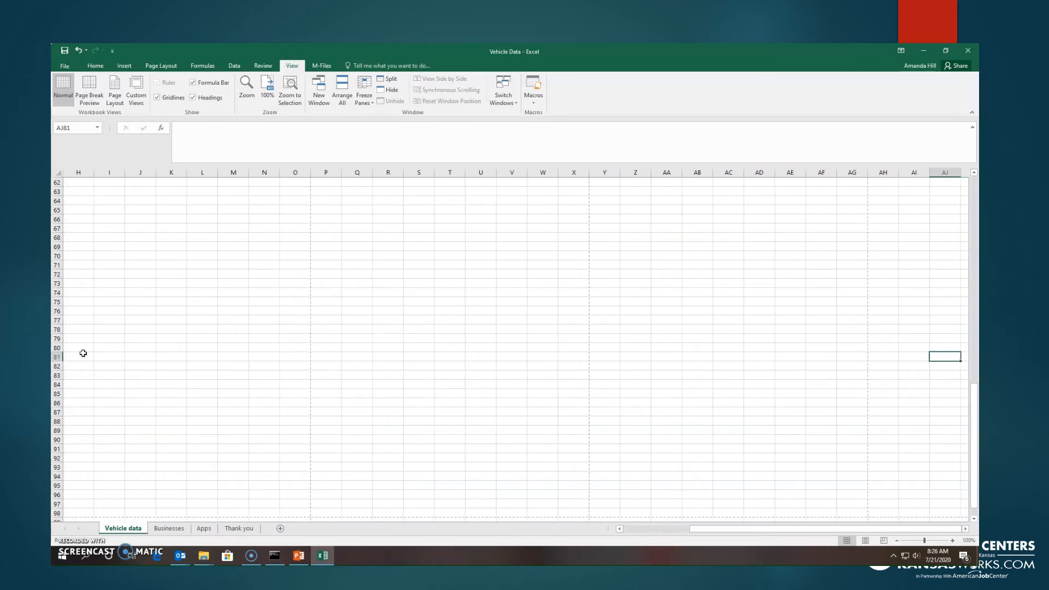
- Move back along row 81 to cell A81 to view the vehicle list columns again
key("Left")
key("Left")
key("Left")
key("Left")
key("Left")
key("Left")
key("Left")
key("Left")
key("Left")
key("Left")
key("Left")
key("Left")
key("Left")
key("Left")
key("Left")
key("Left")
key("Left")
key("Left")
key("Left")
key("Left")
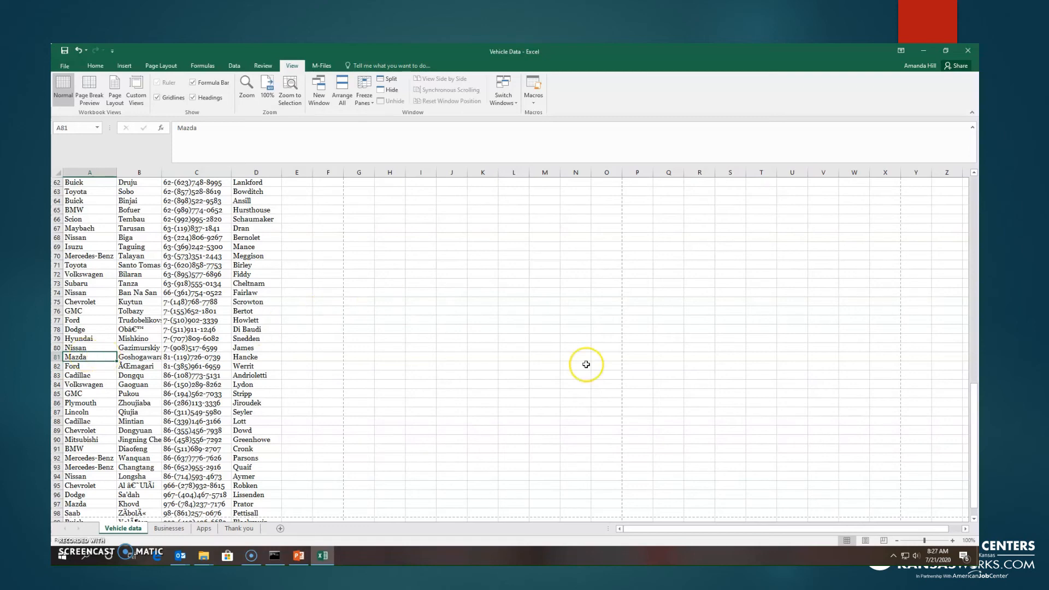
- Try adjusting the worksheet magnification and return it to 100%
left_click(925, 545)
mouse_move(925, 545)
left_mouse_down()
mouse_move(940, 544)
mouse_move(906, 545)
mouse_move(926, 545)
left_mouse_up()
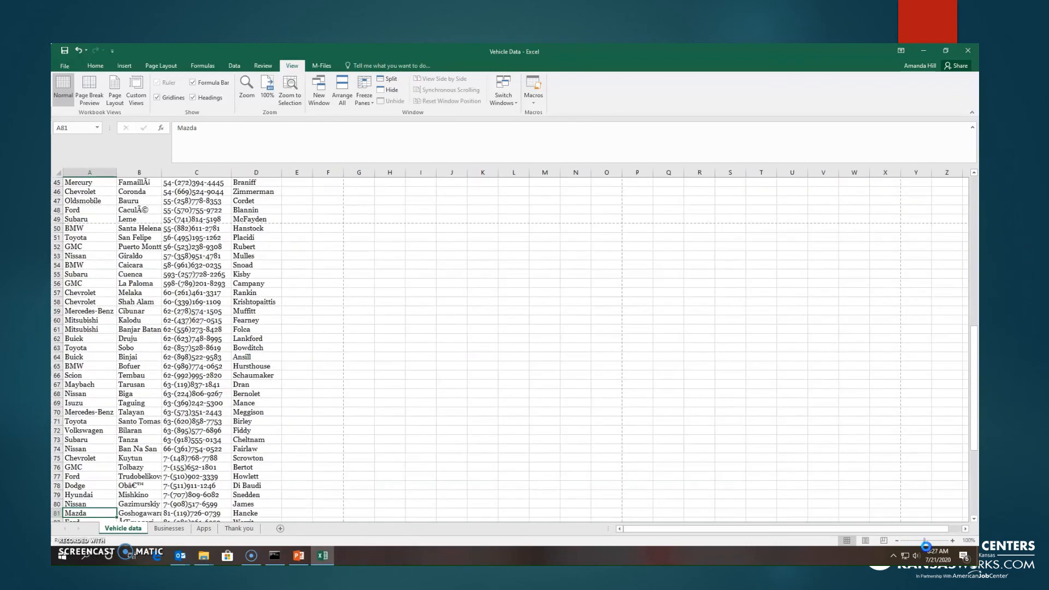
- Select cell H71 and set the worksheet magnification to 200%
left_click(400, 422)
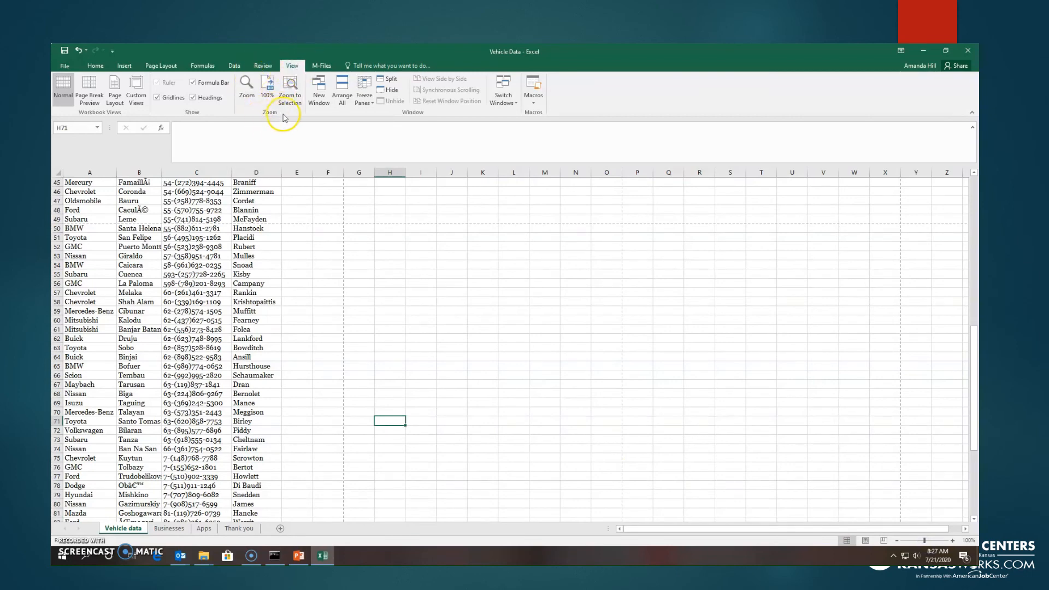
left_click(247, 90)
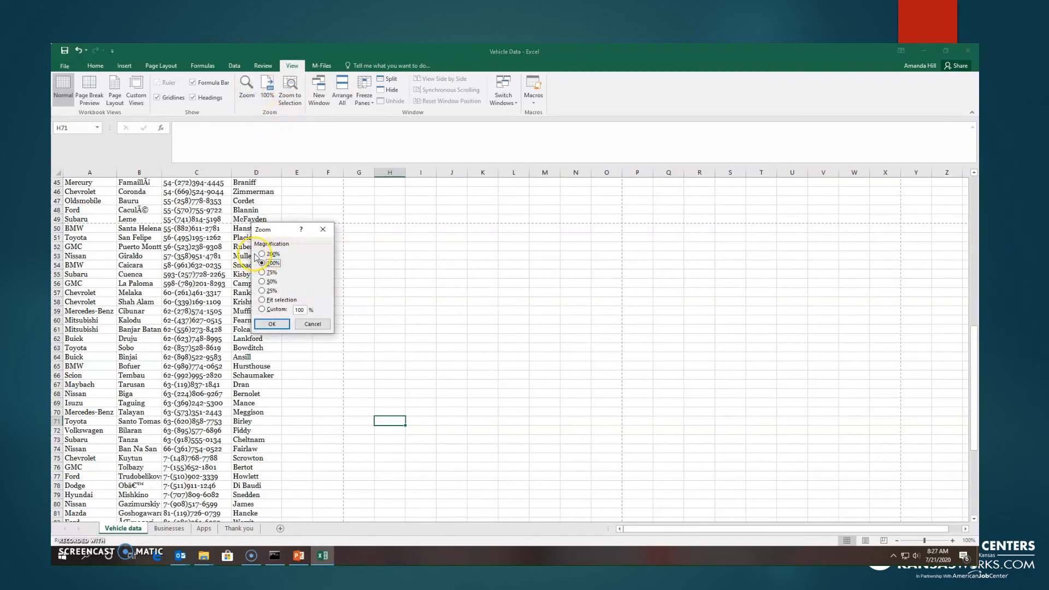
left_click(261, 253)
left_click(271, 323)
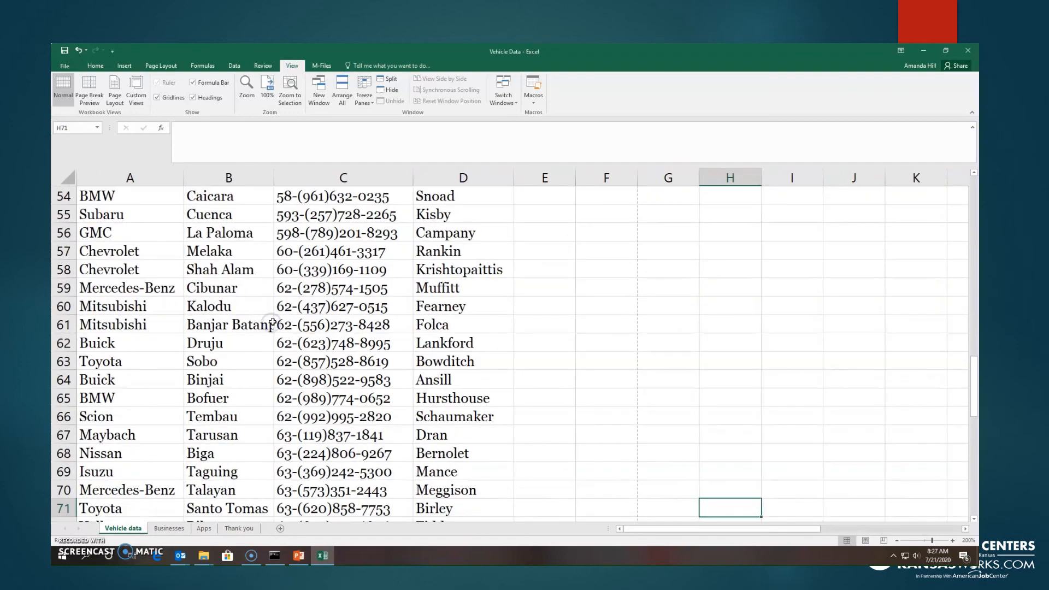
- Set the worksheet magnification to 75% and return it to 100%
left_click(256, 94)
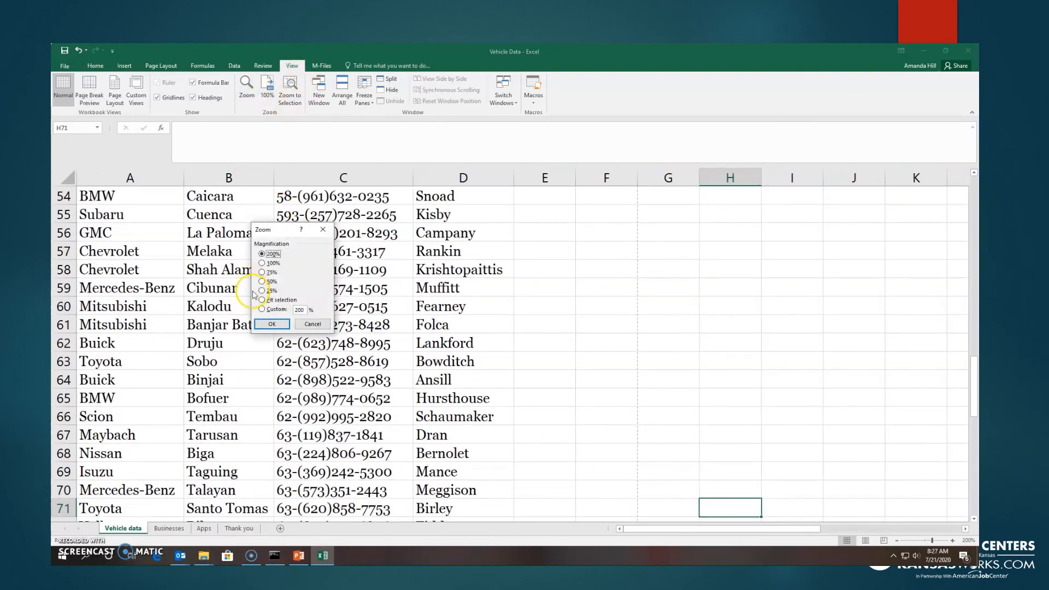
left_click(262, 271)
left_click(271, 323)
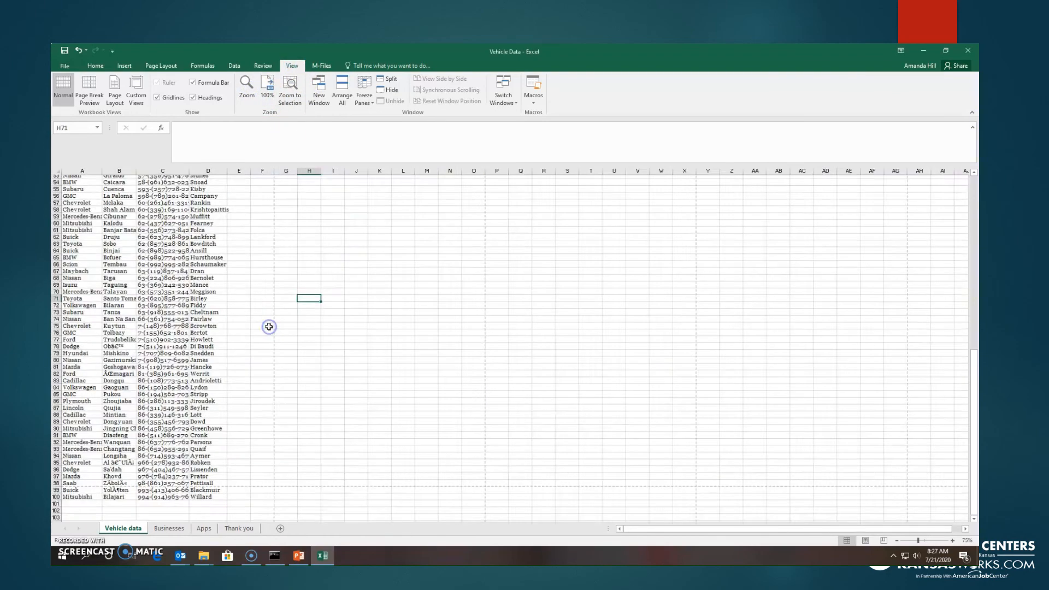
left_click(261, 96)
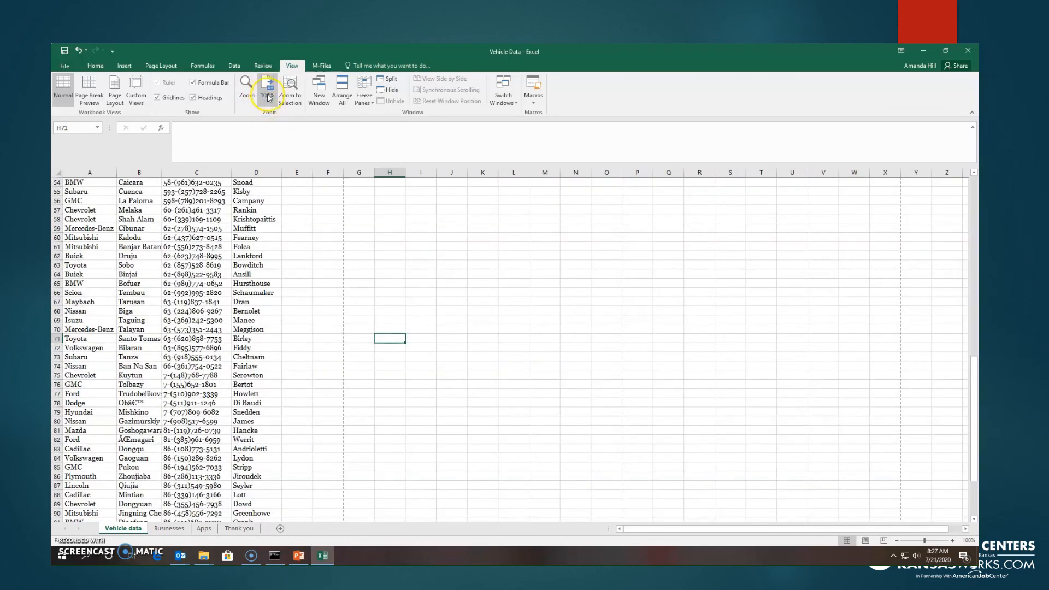
- Zoom in on the selected cell H71, then select cell D66 and restore the magnification to 100%
left_click(294, 88)
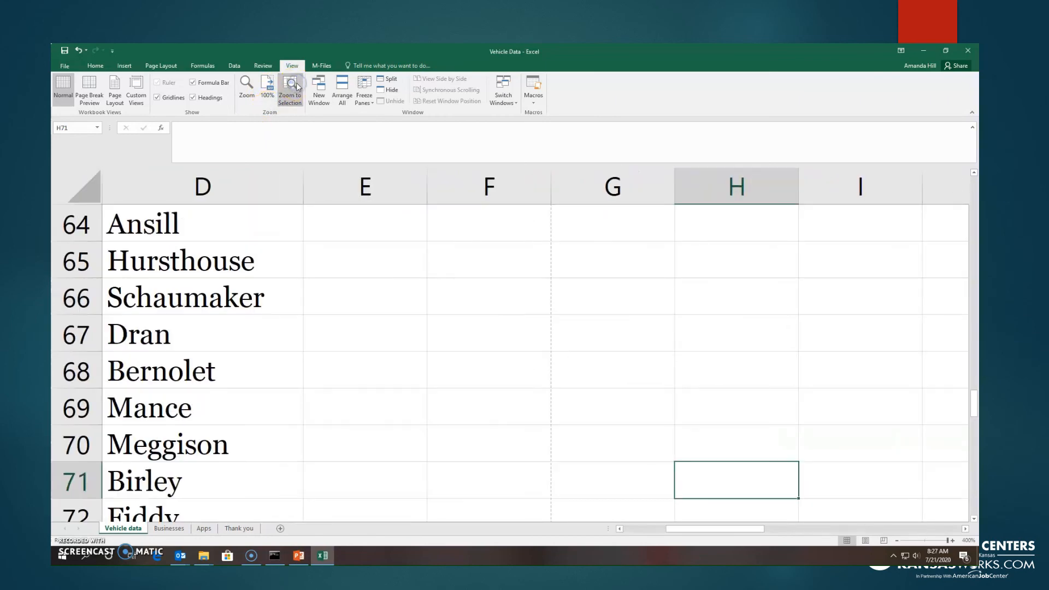
left_click(259, 296)
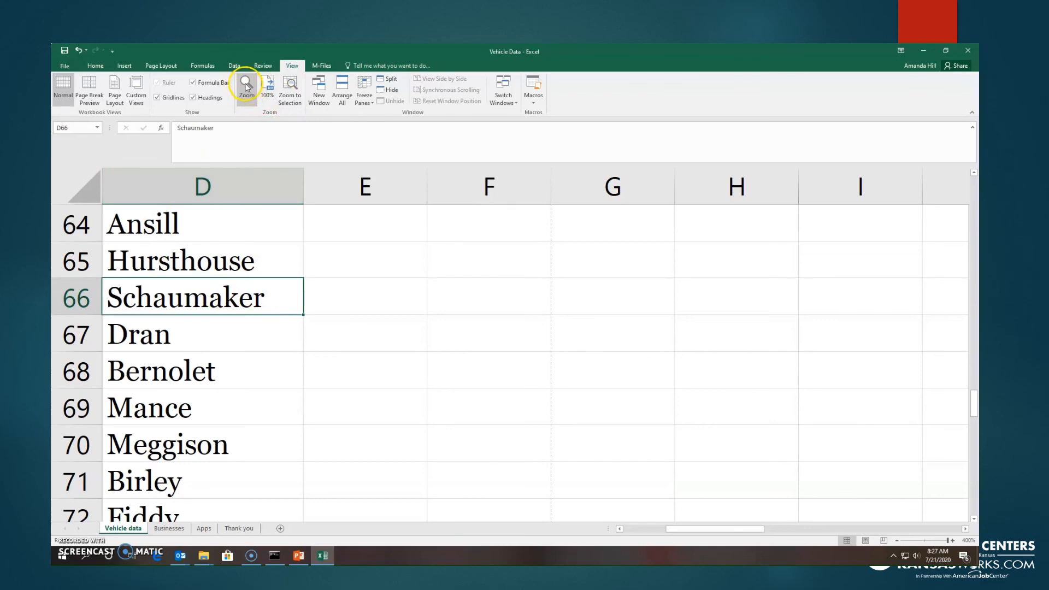
left_click(267, 85)
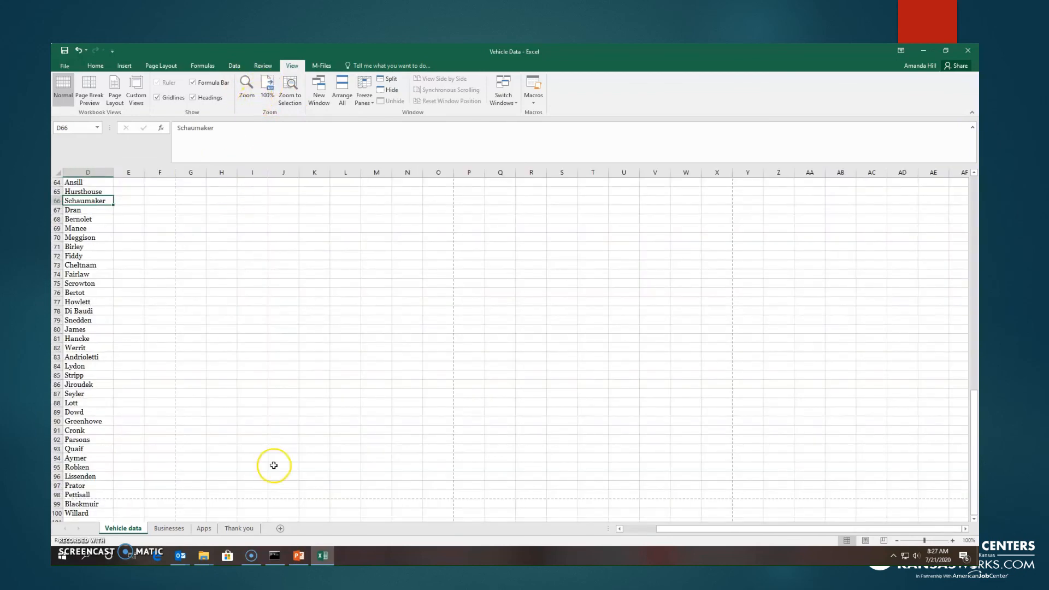
- Bring columns A to D of the vehicle list back into view around row 66
scroll(133, 408, "up", 6)
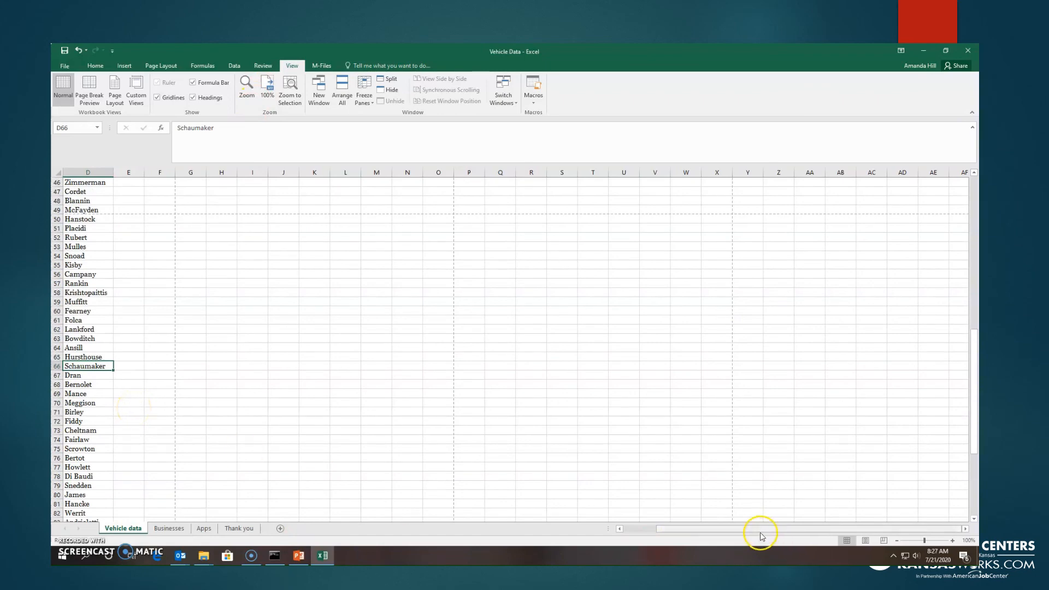
left_click_drag(761, 528, 605, 526)
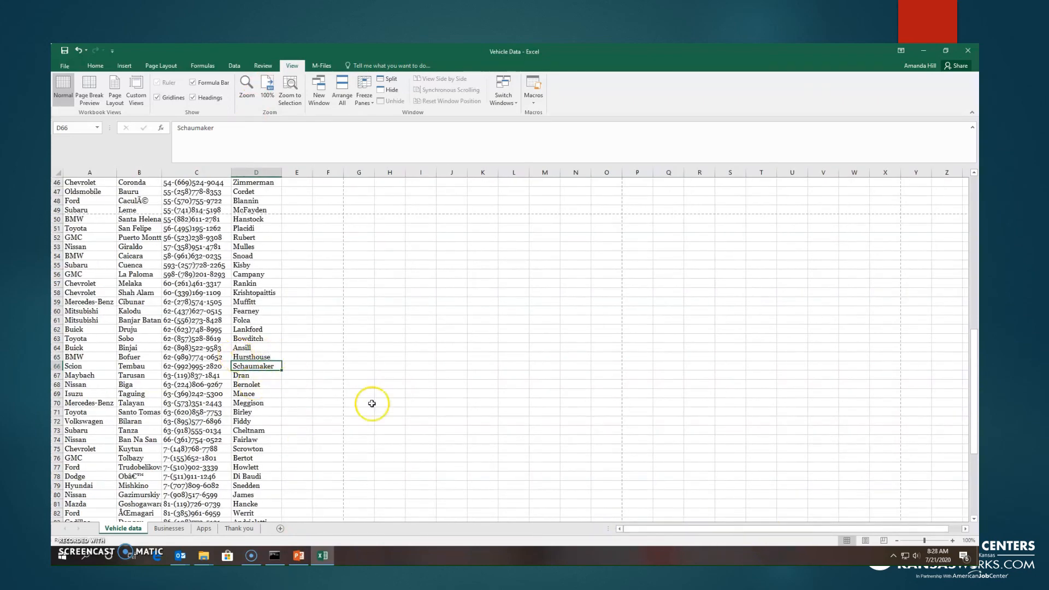
left_click_drag(717, 532, 822, 527)
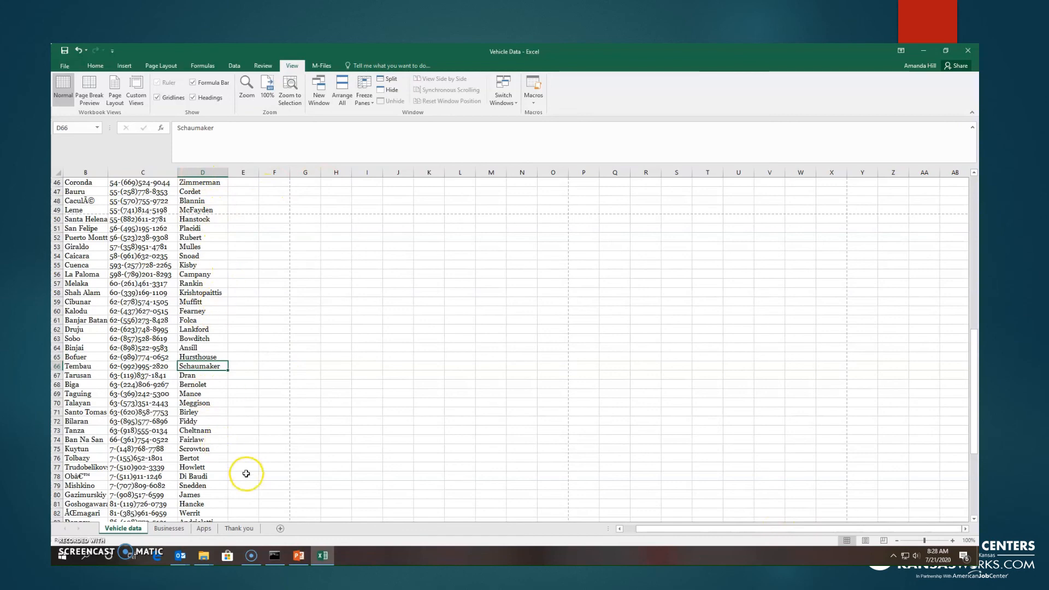
left_click_drag(937, 529, 797, 535)
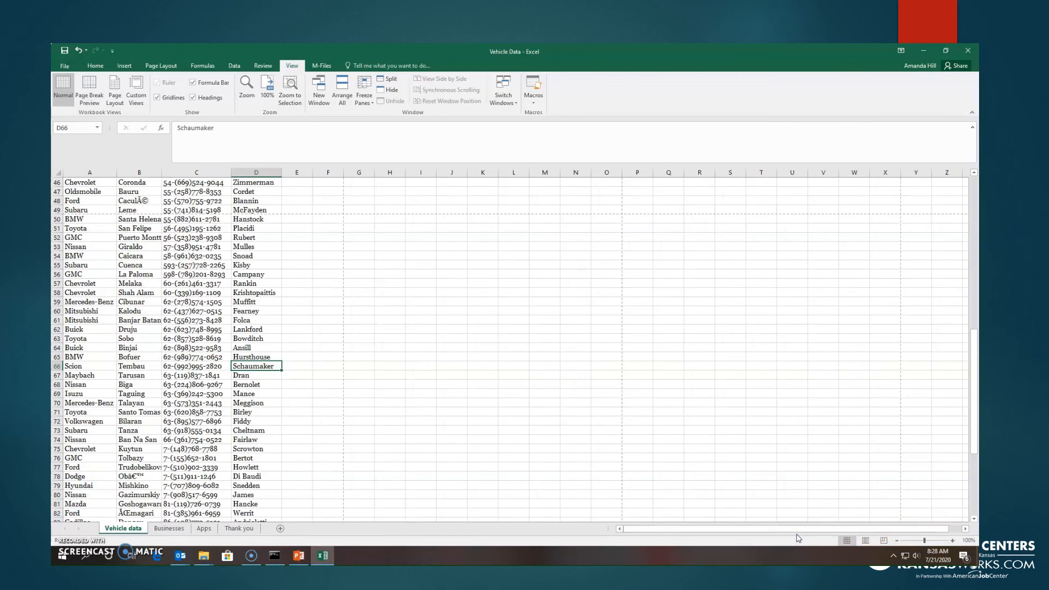